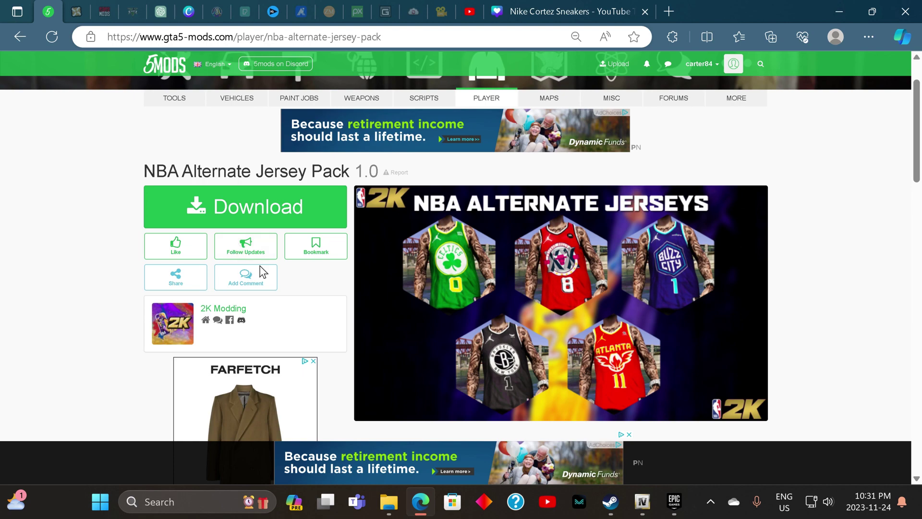
- Review the NBA Alternate Jersey Pack page, examining the included teams and the installation path instructions
{"action": "scroll", "coordinate": [464, 288], "scroll_direction": "down", "scroll_amount": 1}
{"action": "scroll", "coordinate": [529, 251], "scroll_direction": "down", "scroll_amount": 2}
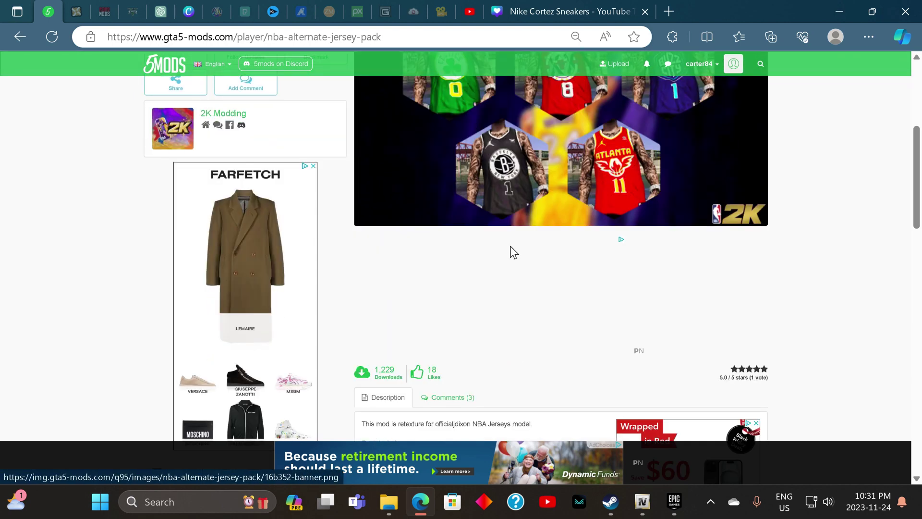
{"action": "scroll", "coordinate": [521, 254], "scroll_direction": "up", "scroll_amount": 1}
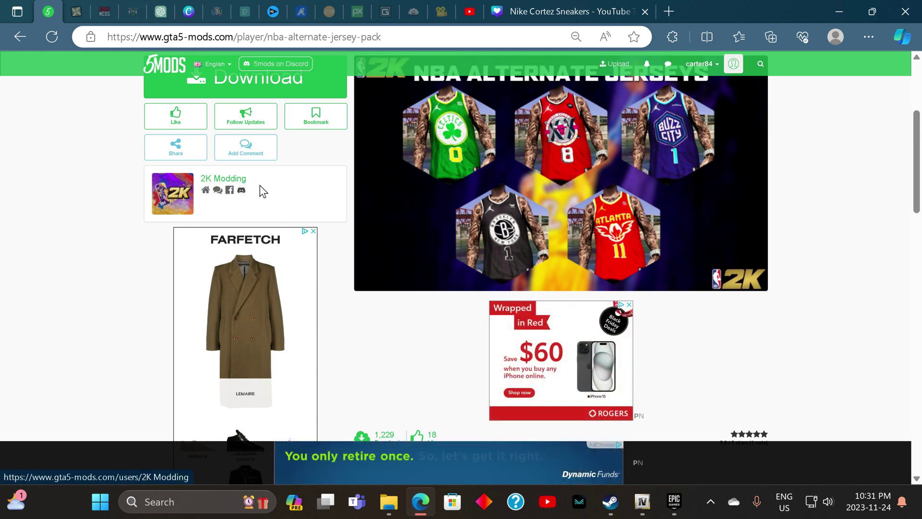
{"action": "scroll", "coordinate": [385, 241], "scroll_direction": "down", "scroll_amount": 4}
{"action": "scroll", "coordinate": [584, 324], "scroll_direction": "down", "scroll_amount": 1}
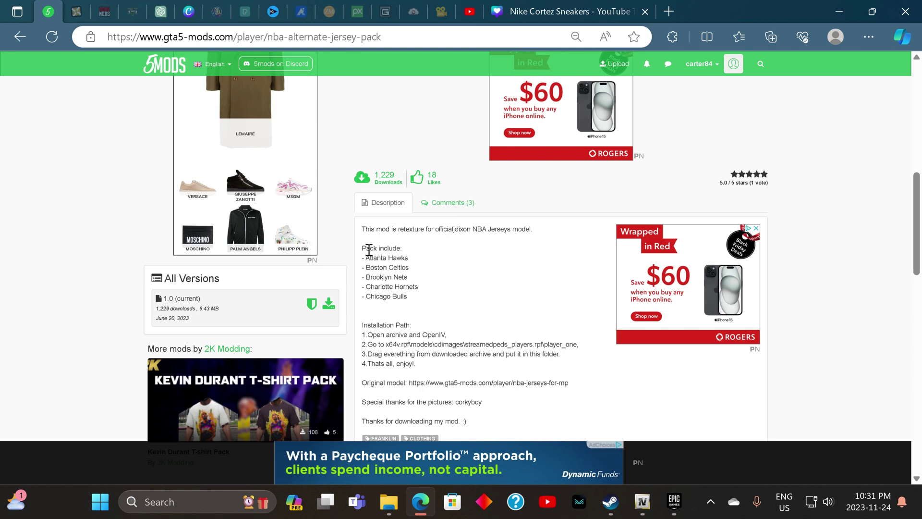
{"action": "left_click_drag", "start_coordinate": [362, 248], "coordinate": [403, 293]}
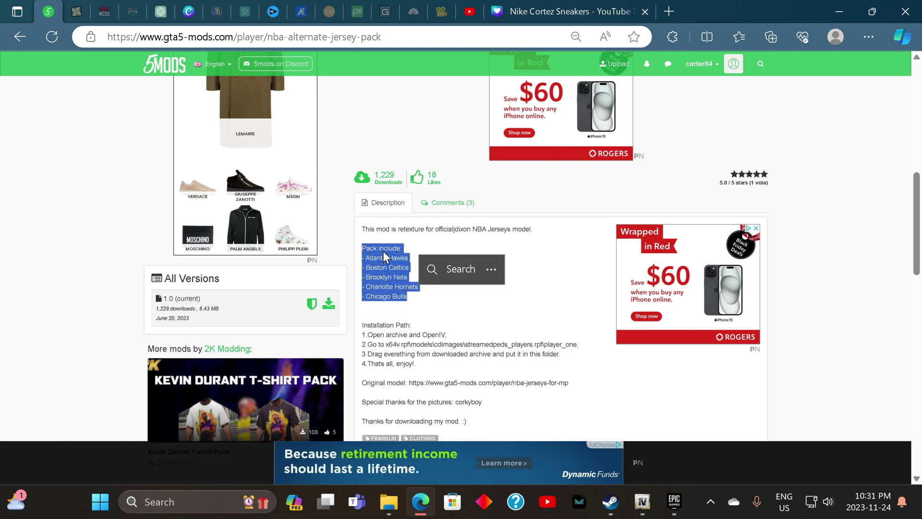
{"action": "left_click_drag", "start_coordinate": [358, 328], "coordinate": [486, 424]}
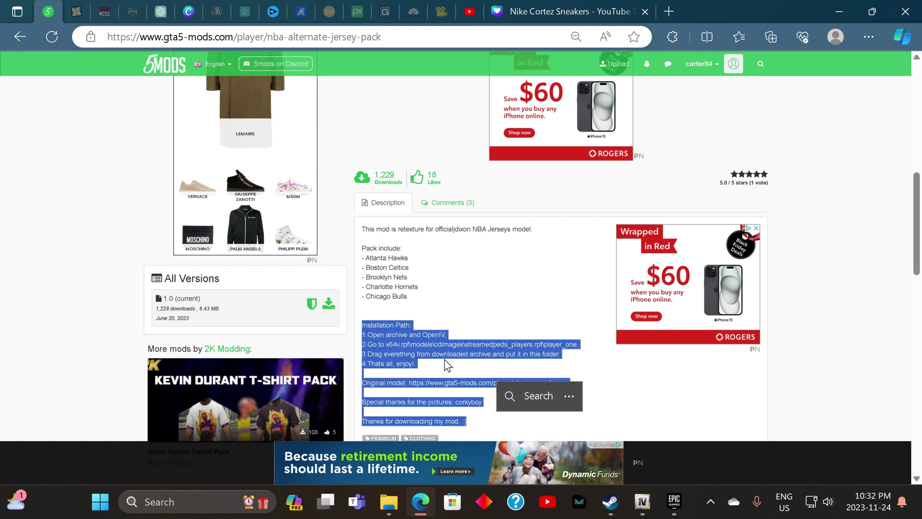
{"action": "left_click", "coordinate": [563, 259]}
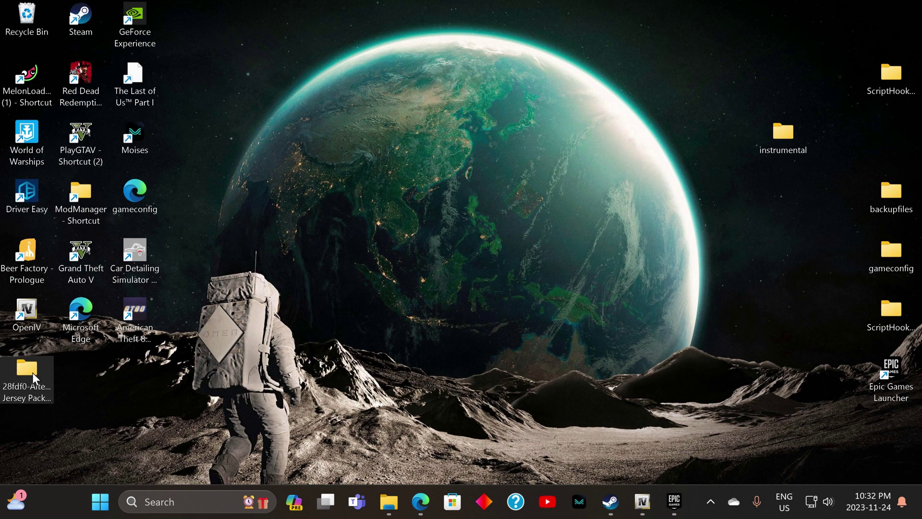
- Open the downloaded Alternate Jersey Pack folder from the desktop and go to its Atlanta Hawks Alternate Jersey subfolder
{"action": "double_click", "coordinate": [33, 373]}
{"action": "left_click", "coordinate": [743, 171]}
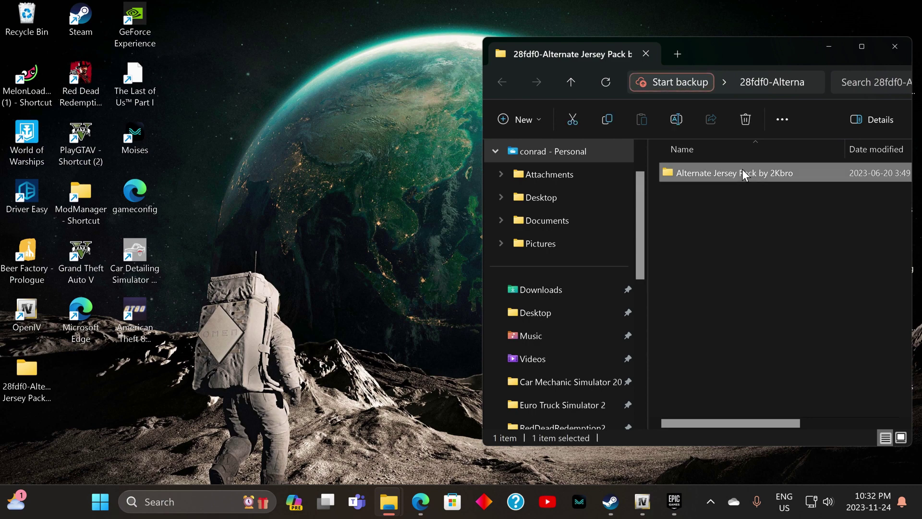
{"action": "double_click", "coordinate": [742, 169]}
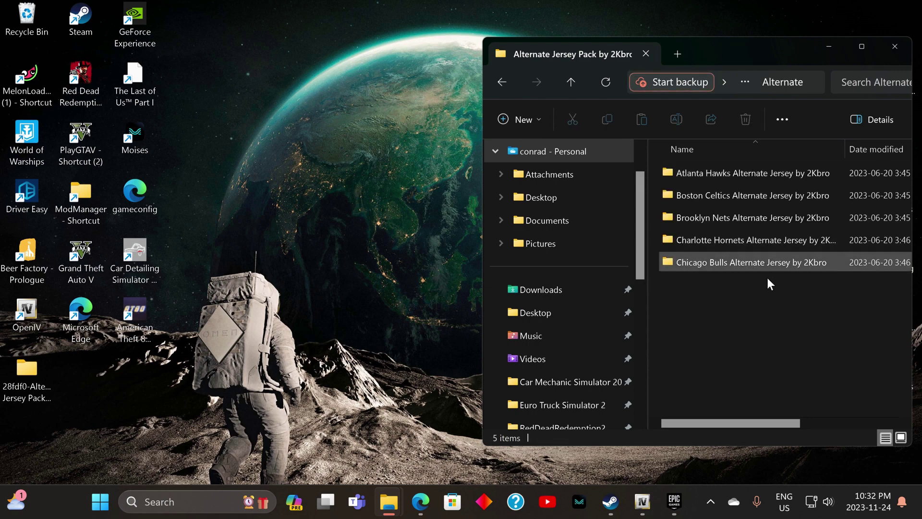
{"action": "double_click", "coordinate": [719, 170]}
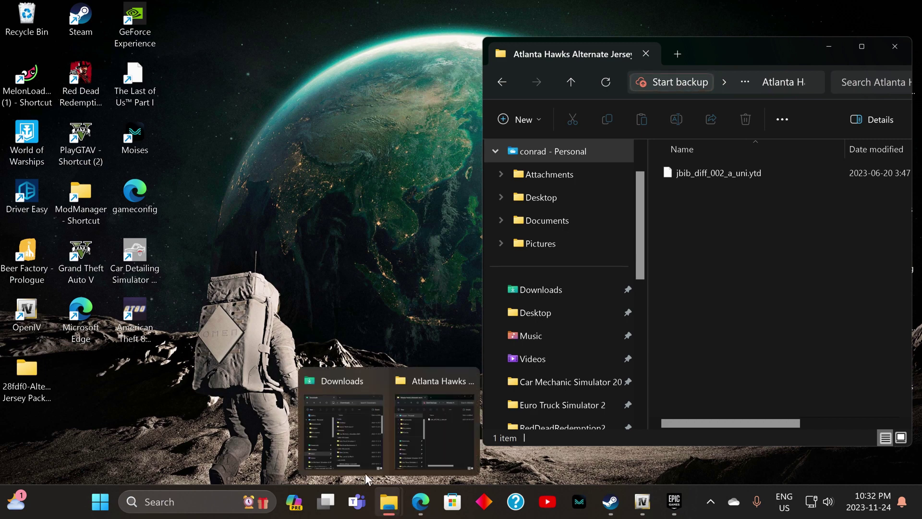
- Close the extra OpenIV window and switch to the remaining OpenIV window
{"action": "left_click", "coordinate": [644, 501]}
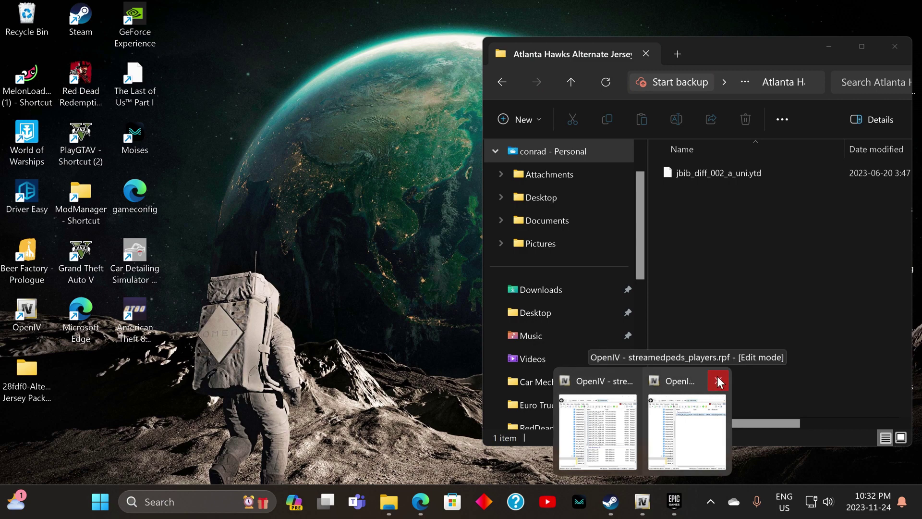
{"action": "left_click", "coordinate": [719, 382]}
{"action": "left_click", "coordinate": [646, 379]}
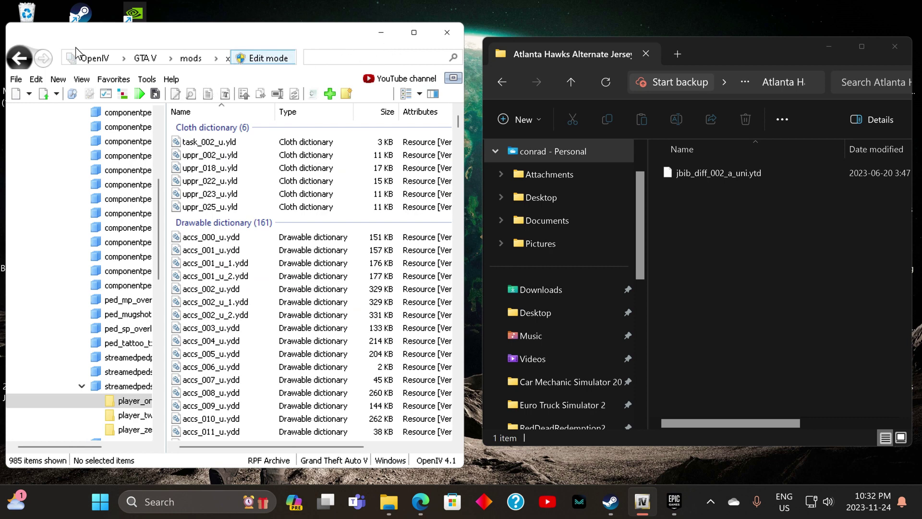
- From the GTA V root, navigate to mods\x64v.rpf\models\cdimages\streamedpeds_players.rpf\player_one
{"action": "left_click", "coordinate": [145, 58]}
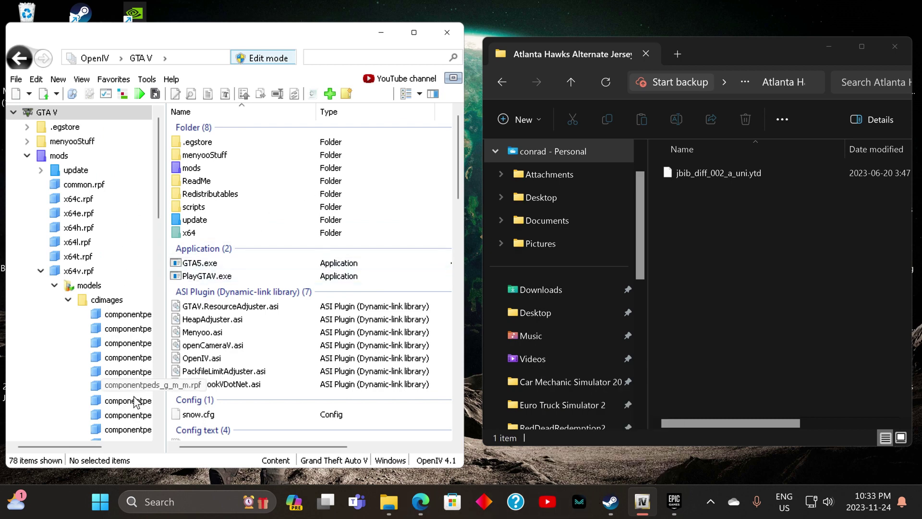
{"action": "left_click", "coordinate": [75, 271]}
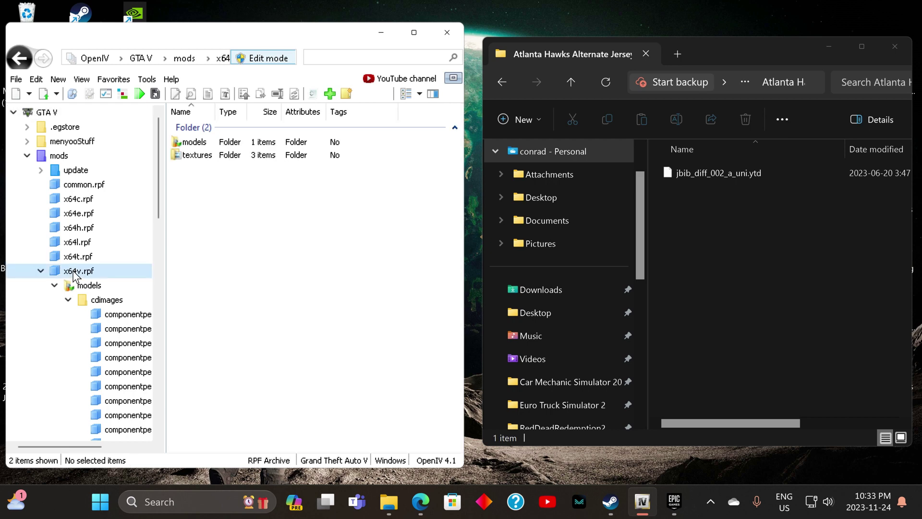
{"action": "double_click", "coordinate": [196, 143]}
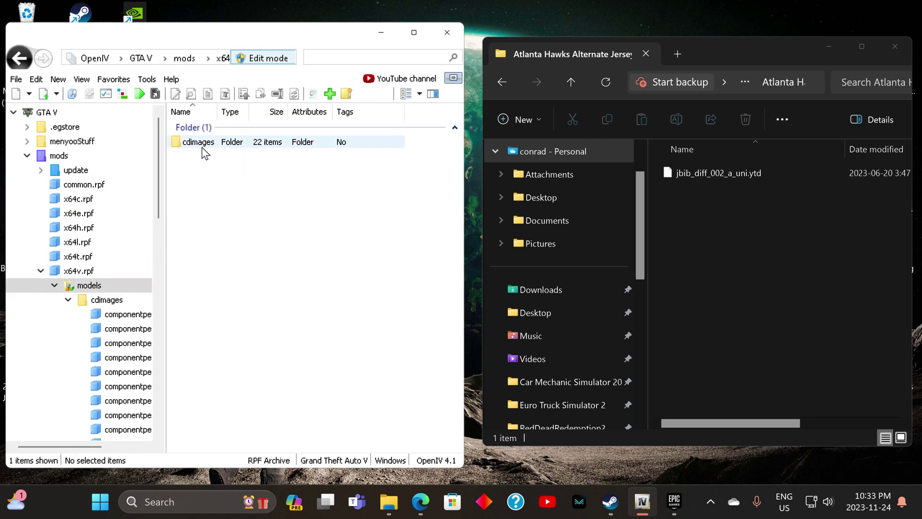
{"action": "double_click", "coordinate": [198, 144]}
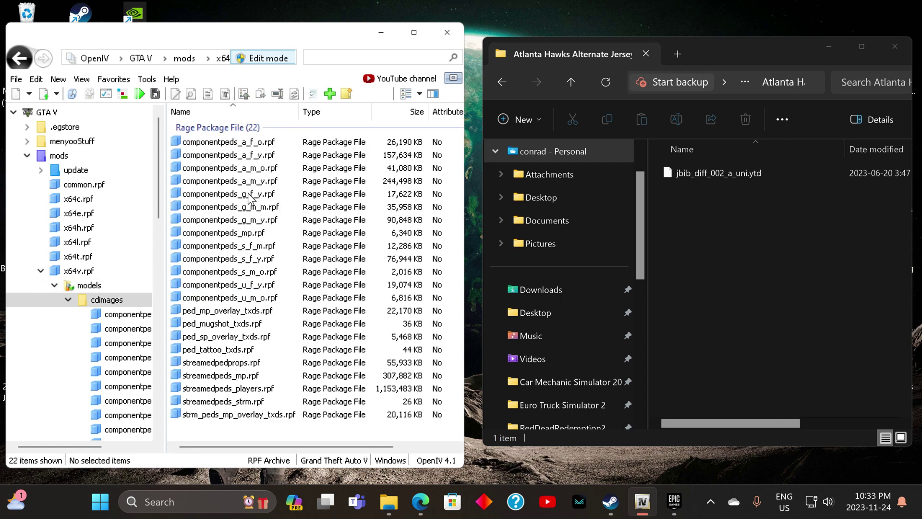
{"action": "scroll", "coordinate": [263, 317], "scroll_direction": "right", "scroll_amount": 1}
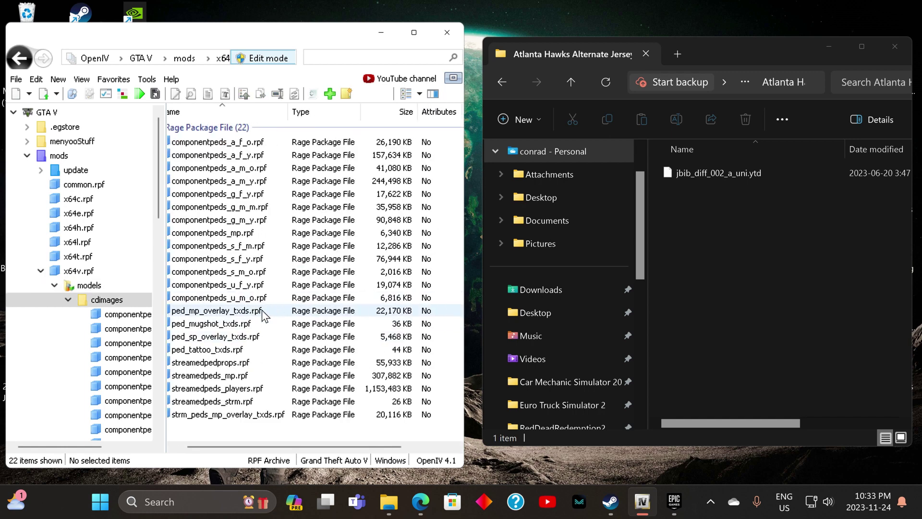
{"action": "double_click", "coordinate": [202, 389]}
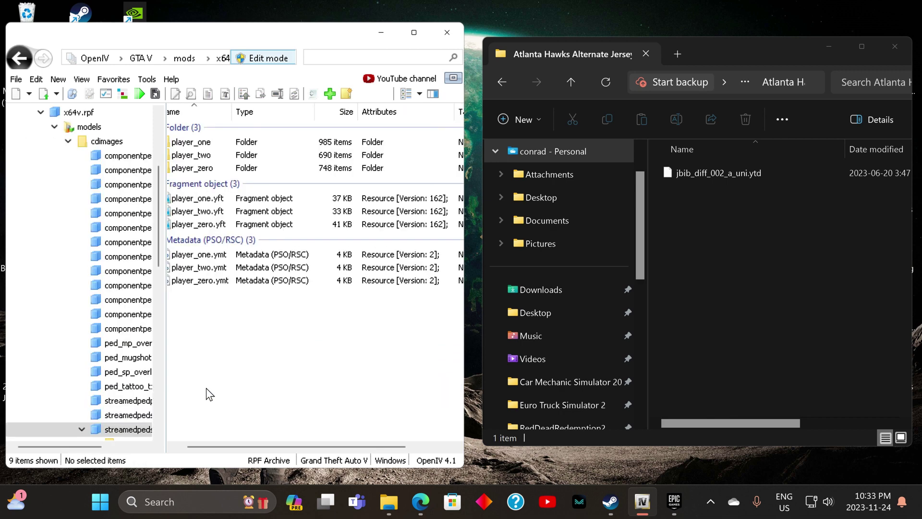
{"action": "double_click", "coordinate": [193, 144]}
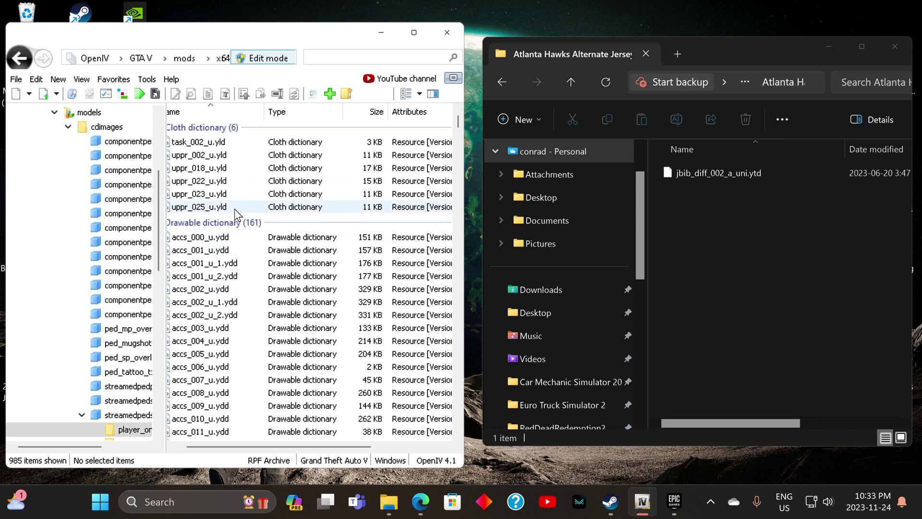
{"action": "left_click", "coordinate": [339, 57]}
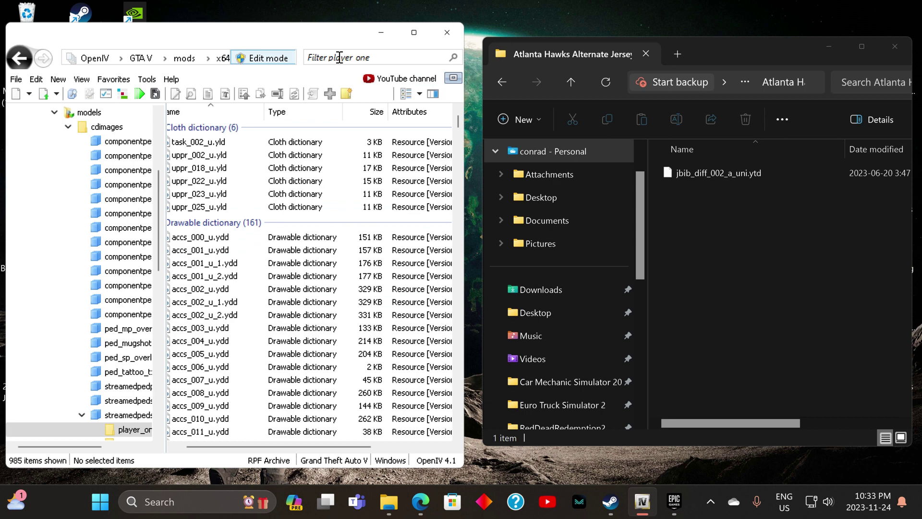
{"action": "type", "text": "ji"}
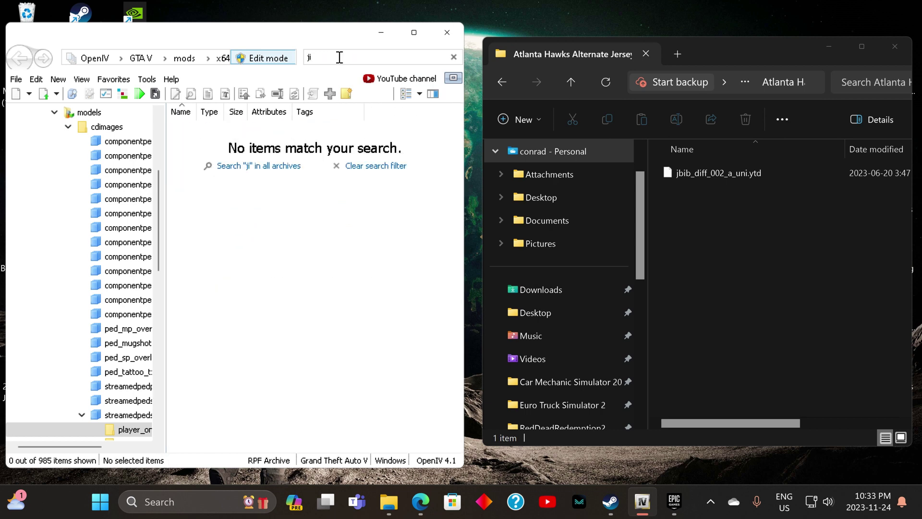
{"action": "left_click", "coordinate": [339, 167]}
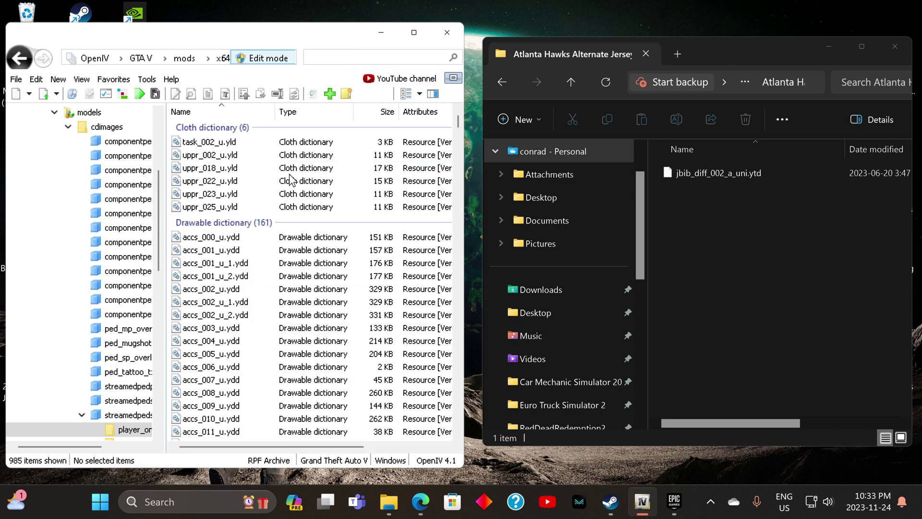
- Filter the player_one folder for "jbib_diff_002_a"
{"action": "left_click", "coordinate": [323, 58]}
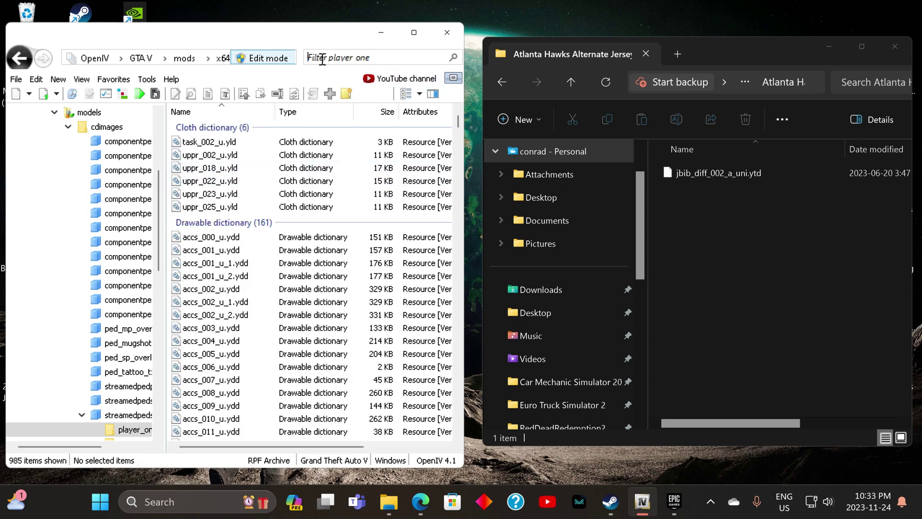
{"action": "type", "text": "jbib"}
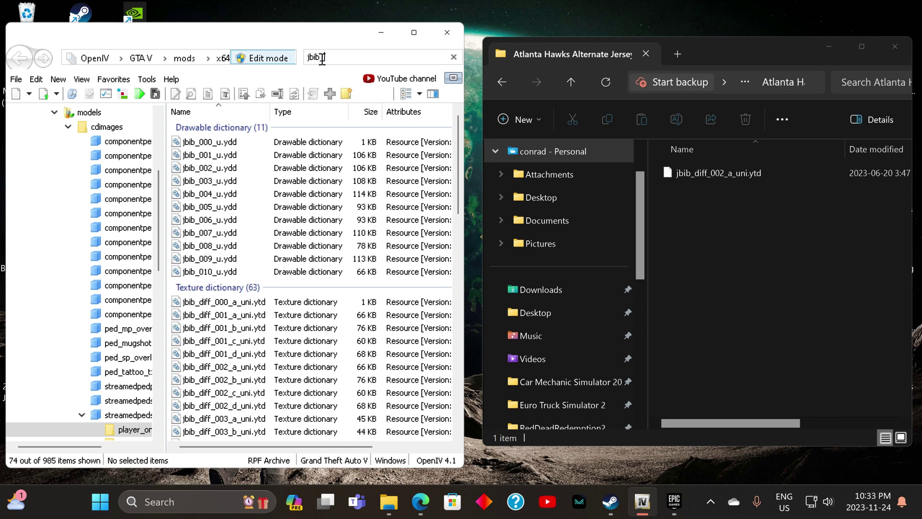
{"action": "type", "text": "_diff_"}
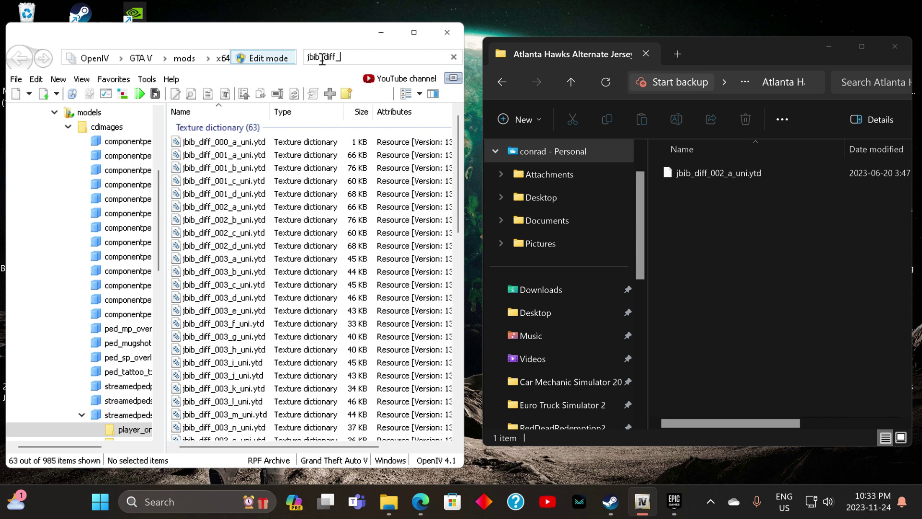
{"action": "type", "text": "002"}
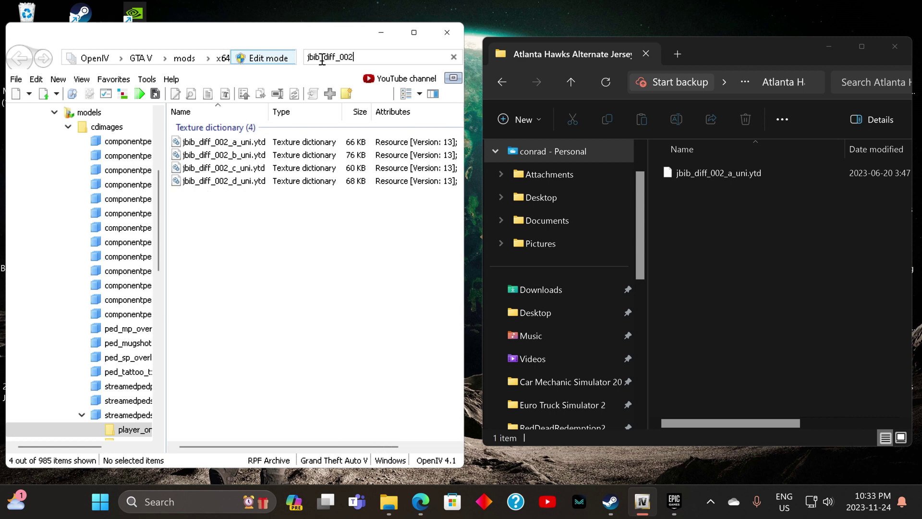
{"action": "type", "text": "_a"}
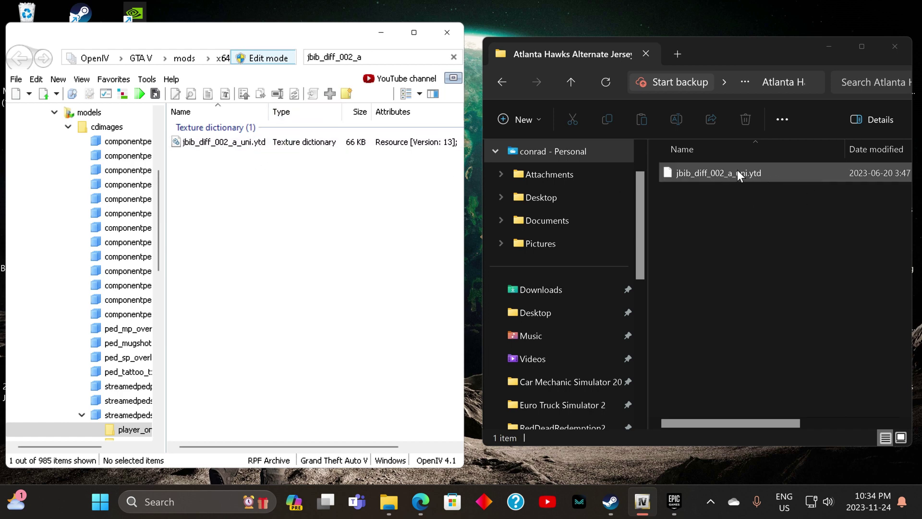
- Back up the original jbib_diff_002_a_uni.ytd from player_one into the backupfiles folder on the desktop
{"action": "left_click", "coordinate": [829, 49]}
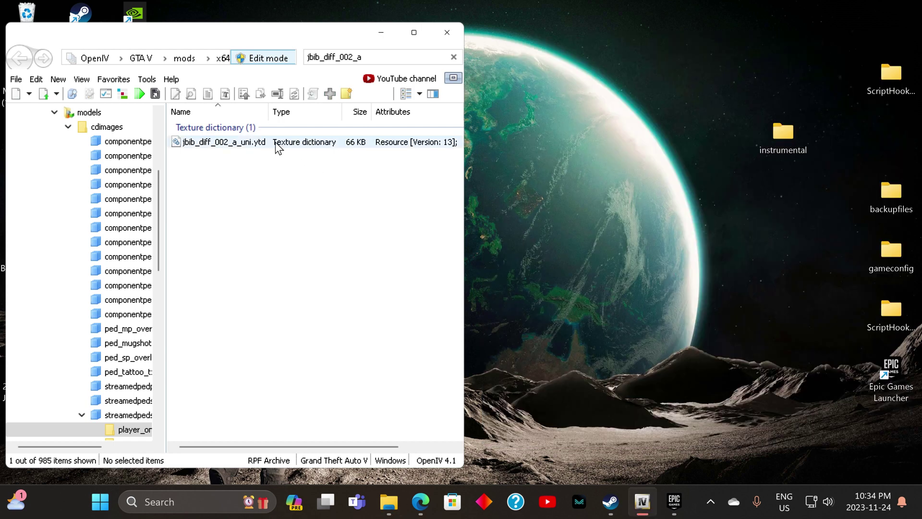
{"action": "left_click_drag", "start_coordinate": [278, 148], "coordinate": [878, 188]}
- Replace jbib_diff_002_a_uni.ytd in player_one with the version from the Atlanta Hawks jersey folder
{"action": "mouse_move", "coordinate": [393, 504]}
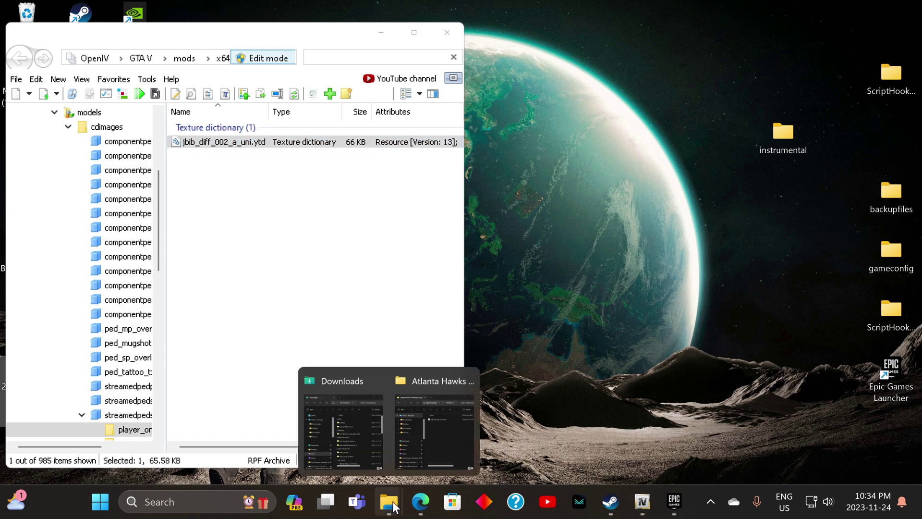
{"action": "left_click", "coordinate": [451, 434]}
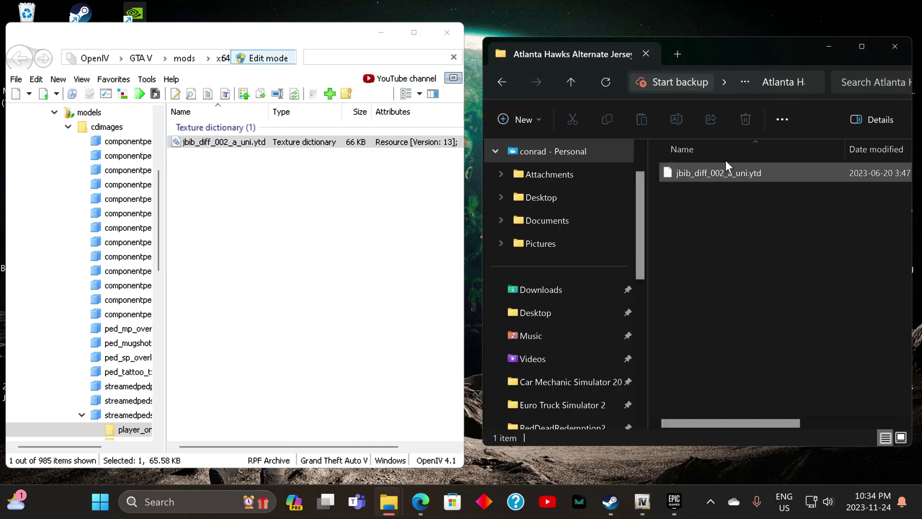
{"action": "left_click_drag", "start_coordinate": [735, 169], "coordinate": [341, 226]}
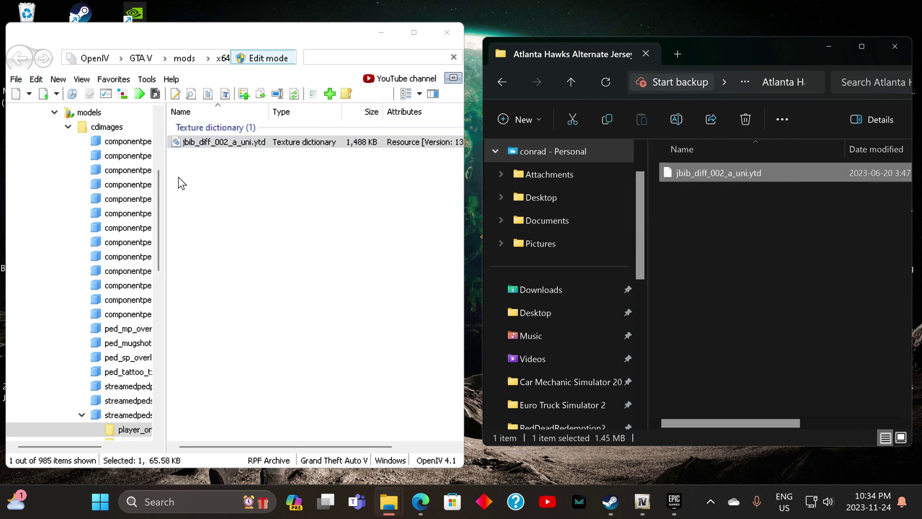
{"action": "left_click", "coordinate": [368, 56]}
{"action": "key", "text": "ctrl+v"}
{"action": "left_click", "coordinate": [858, 171]}
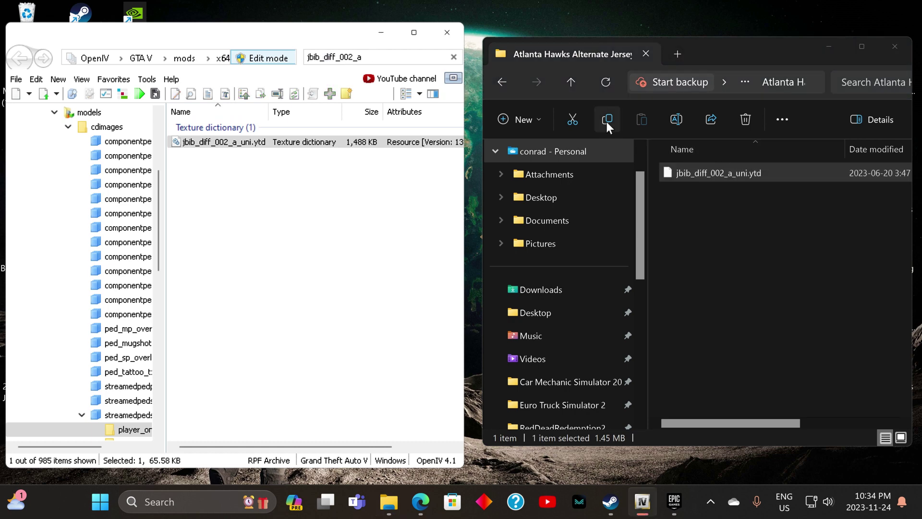
- Open the Boston Celtics jersey folder in the pack and filter the player_one folder for "jbib_diff_002_a_uni.ytd"
{"action": "left_click", "coordinate": [503, 82]}
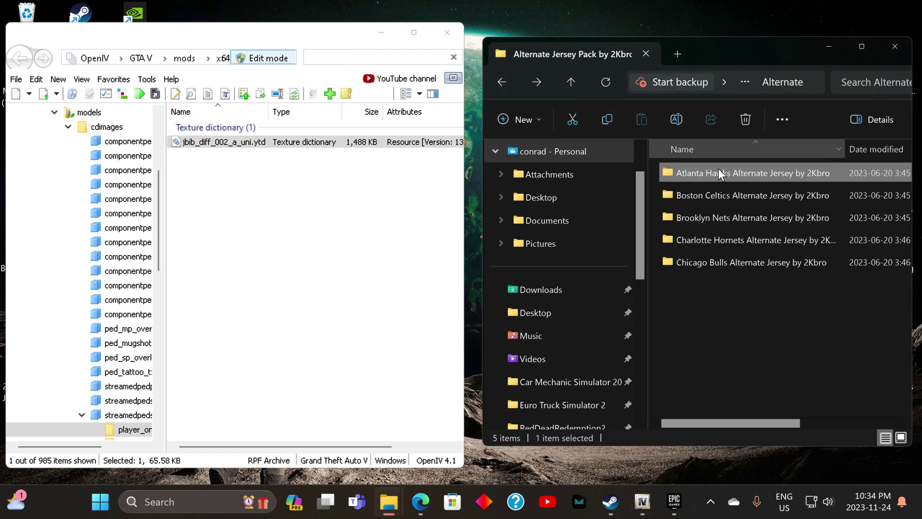
{"action": "double_click", "coordinate": [705, 194]}
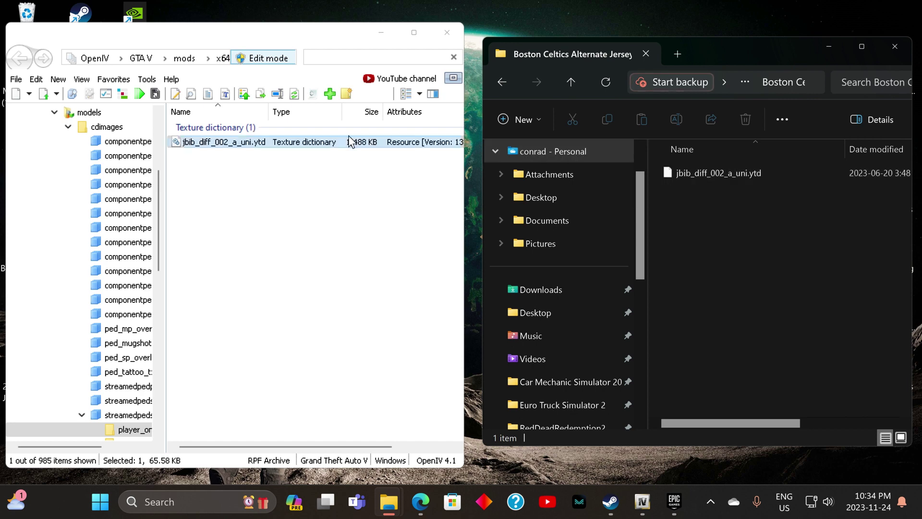
{"action": "left_click", "coordinate": [359, 56]}
{"action": "key", "text": "ctrl+v"}
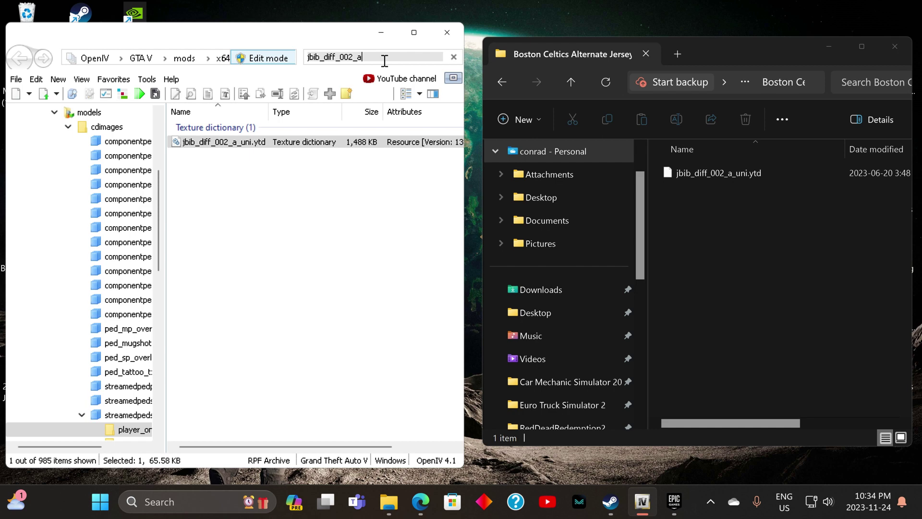
{"action": "type", "text": "_uni.yt"}
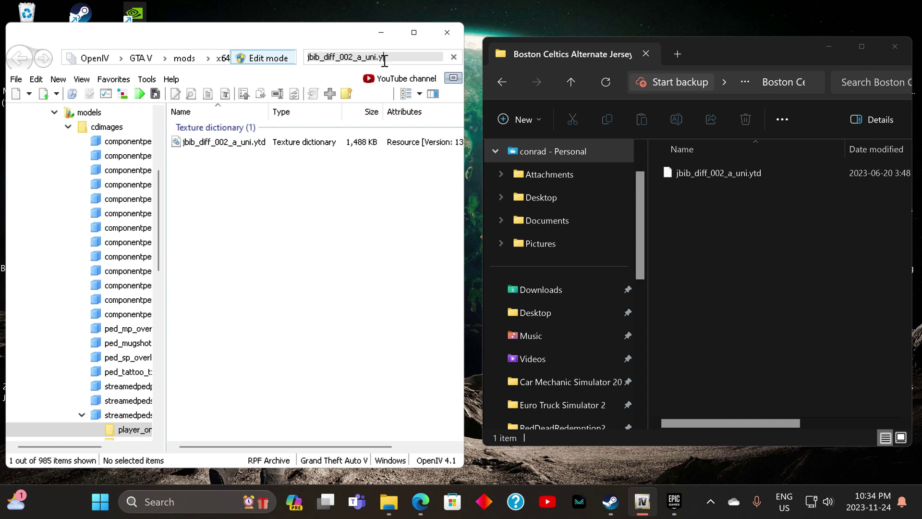
{"action": "type", "text": "d"}
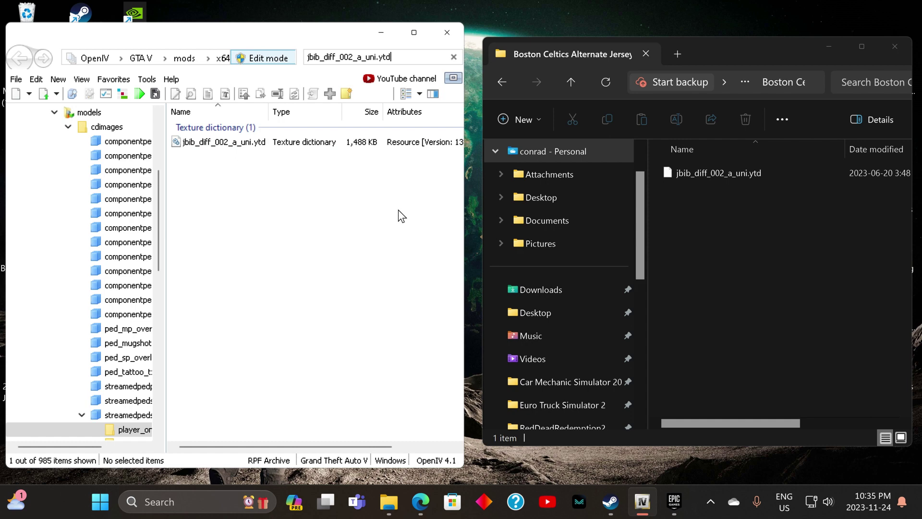
- Check the Brooklyn Nets jersey folder, and replace jbib_diff_002_a_uni.ytd in player_one with the version from the Boston Celtics folder
{"action": "left_click", "coordinate": [504, 79]}
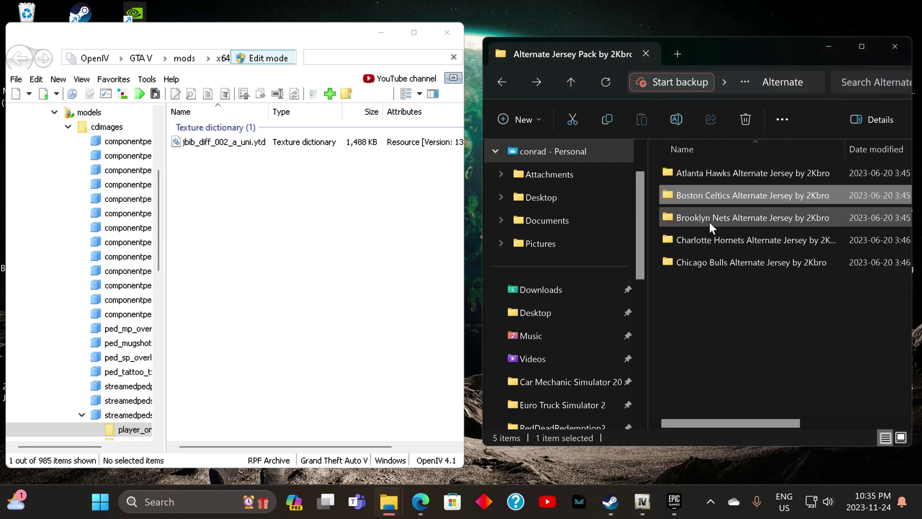
{"action": "double_click", "coordinate": [713, 218]}
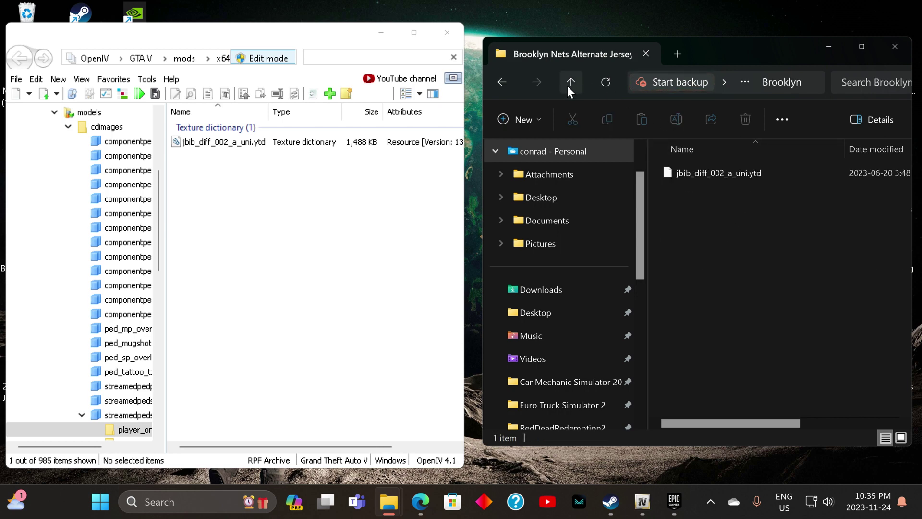
{"action": "left_click", "coordinate": [502, 82]}
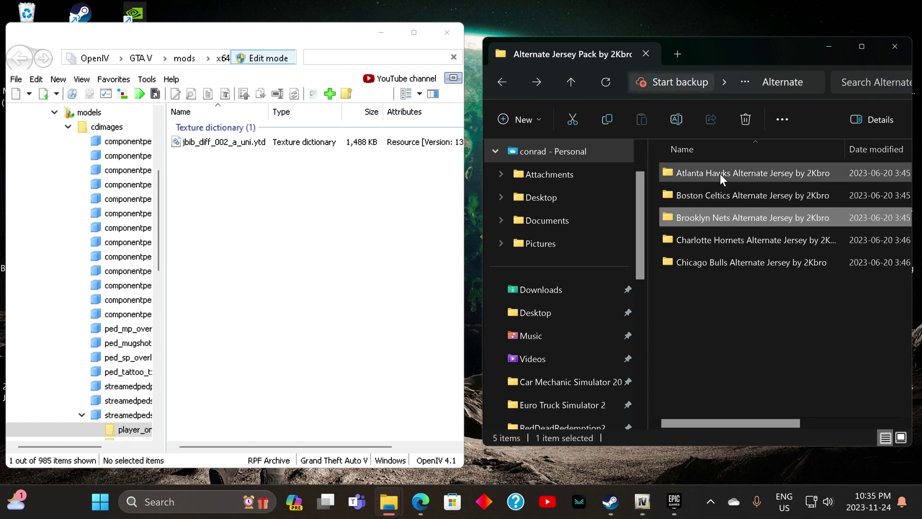
{"action": "double_click", "coordinate": [707, 196]}
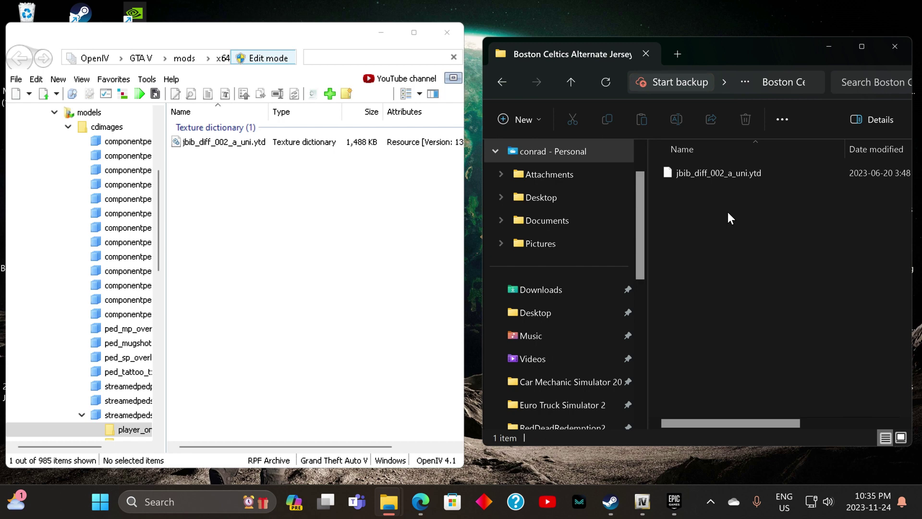
{"action": "left_click_drag", "start_coordinate": [733, 168], "coordinate": [308, 231]}
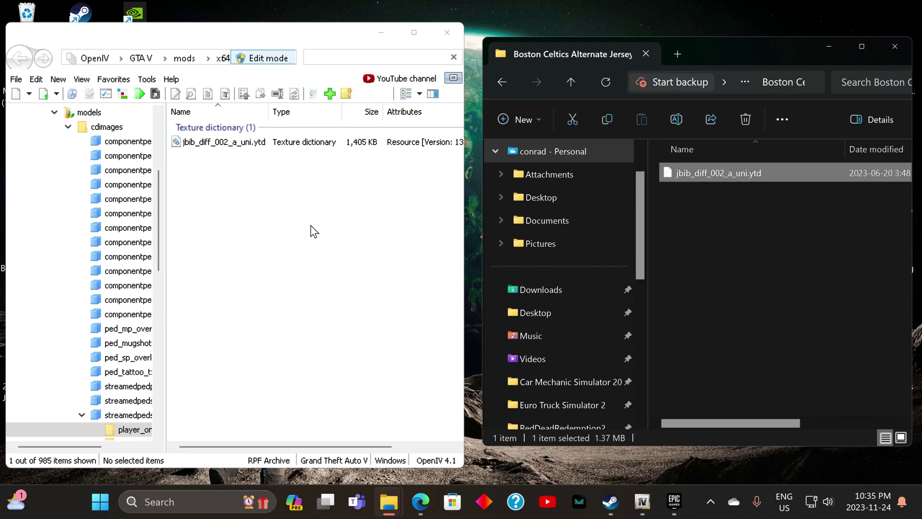
- Replace jbib_diff_002_a_uni.ytd in player_one with the version from the Brooklyn Nets jersey folder
{"action": "left_click", "coordinate": [503, 82]}
{"action": "double_click", "coordinate": [740, 216]}
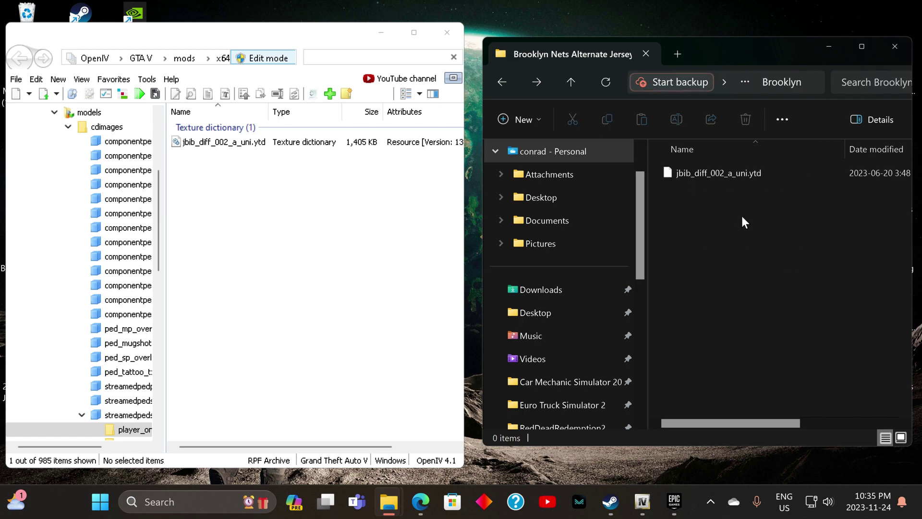
{"action": "left_click", "coordinate": [735, 175]}
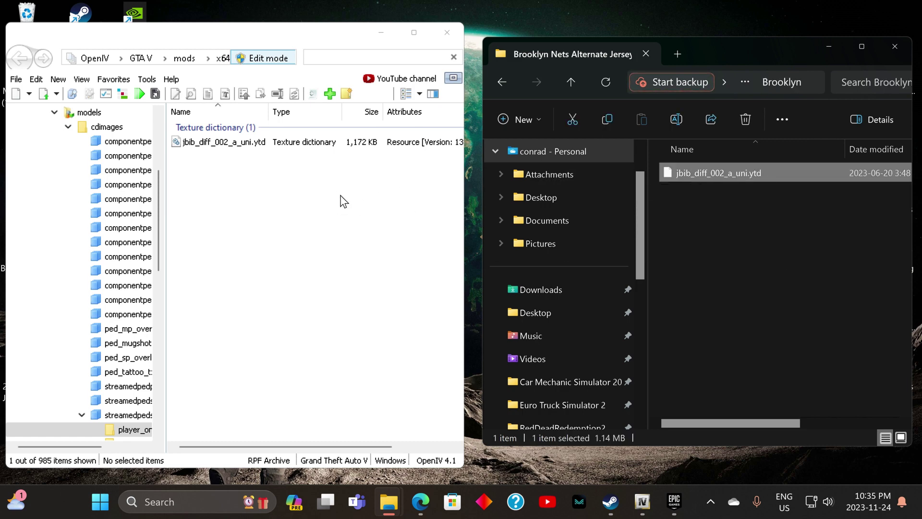
- Replace jbib_diff_002_a_uni.ytd in player_one with the version from the Charlotte Hornets jersey folder
{"action": "left_click", "coordinate": [504, 81]}
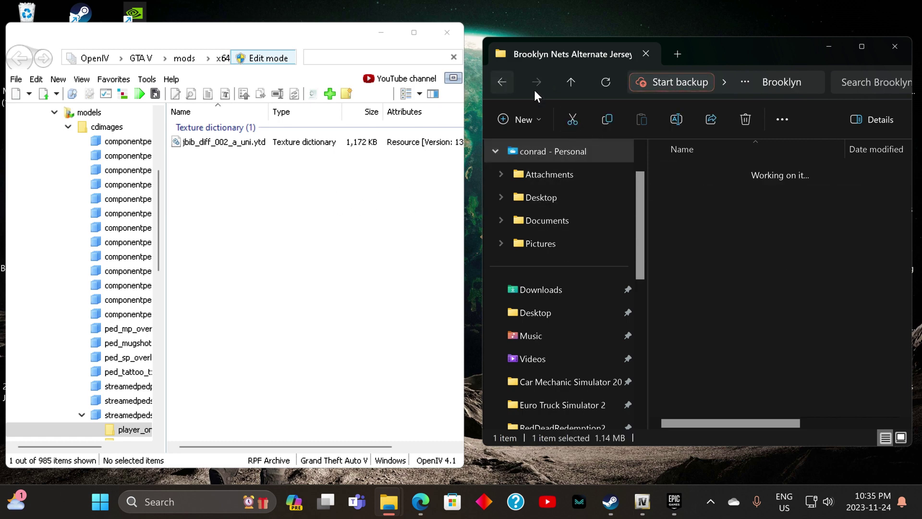
{"action": "left_click", "coordinate": [748, 237]}
{"action": "double_click", "coordinate": [748, 237]}
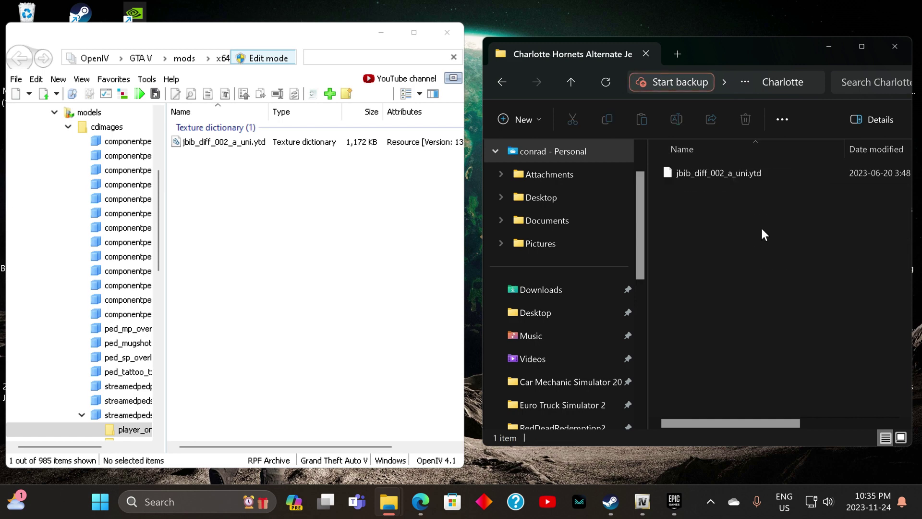
{"action": "left_click_drag", "start_coordinate": [744, 169], "coordinate": [412, 225]}
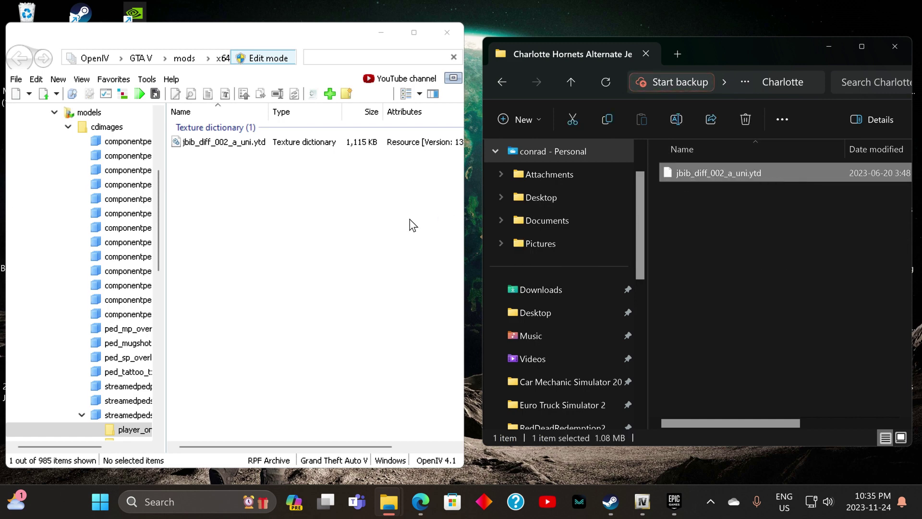
- Replace jbib_diff_002_a_uni.ytd in player_one with the version from the Chicago Bulls jersey folder
{"action": "left_click", "coordinate": [501, 82]}
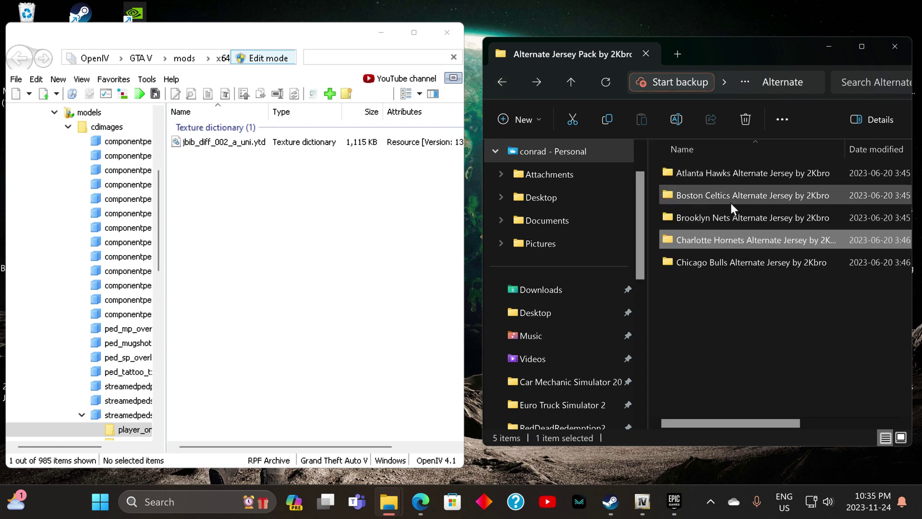
{"action": "double_click", "coordinate": [742, 261]}
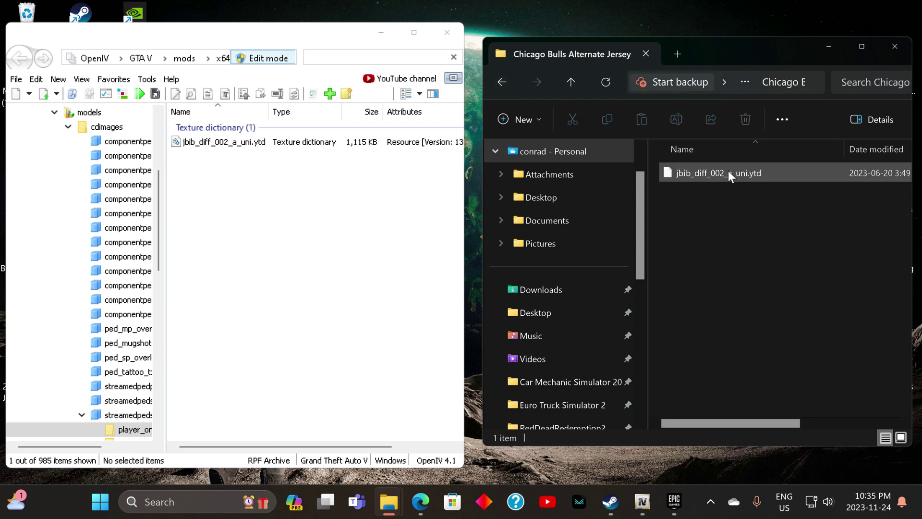
{"action": "left_click_drag", "start_coordinate": [728, 172], "coordinate": [324, 220]}
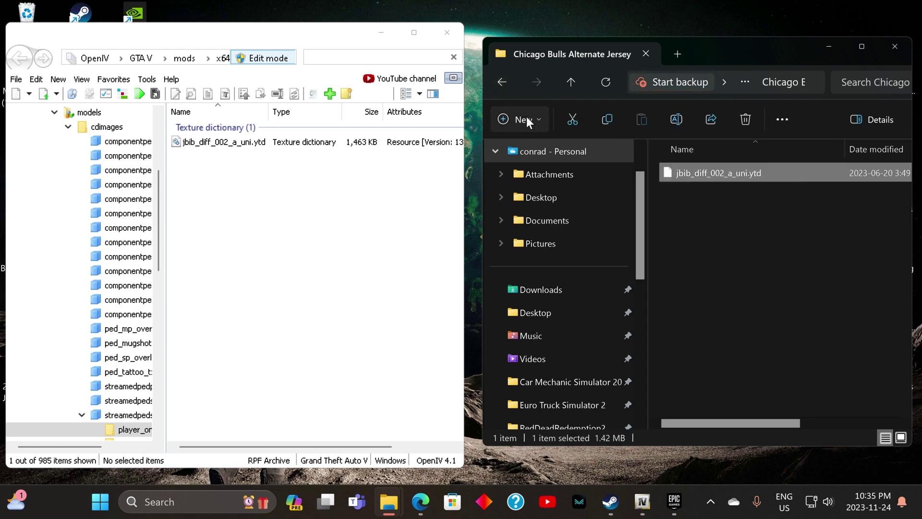
- Return to the jersey pack and replace jbib_diff_002_a_uni.ytd in player_one with the Atlanta Hawks version
{"action": "left_click", "coordinate": [502, 83]}
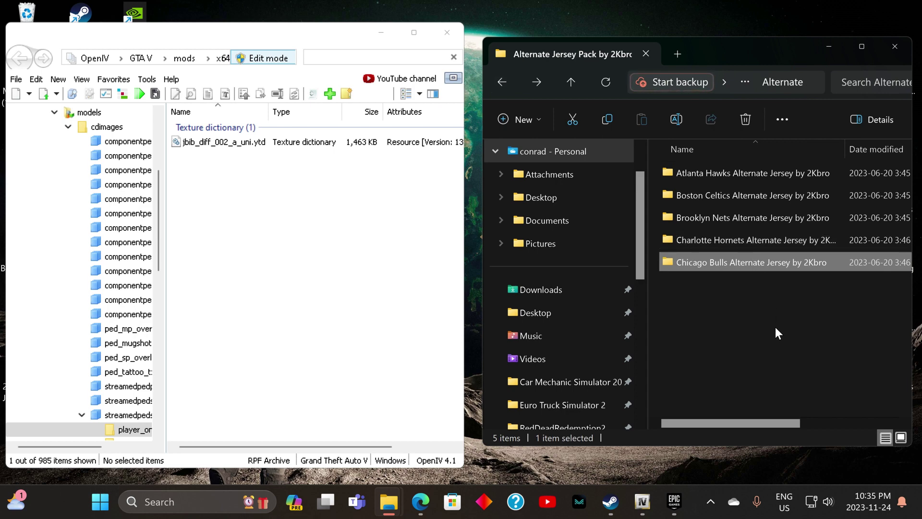
{"action": "double_click", "coordinate": [776, 172]}
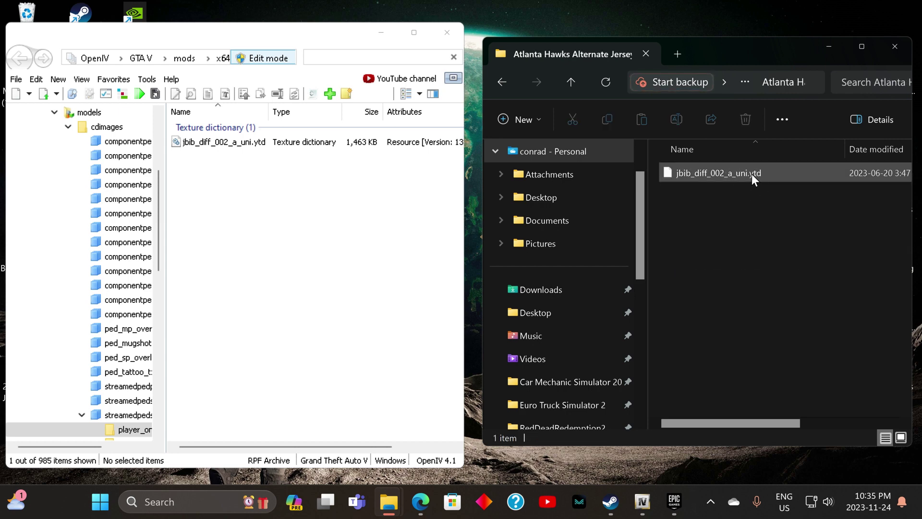
{"action": "left_click_drag", "start_coordinate": [748, 171], "coordinate": [278, 229]}
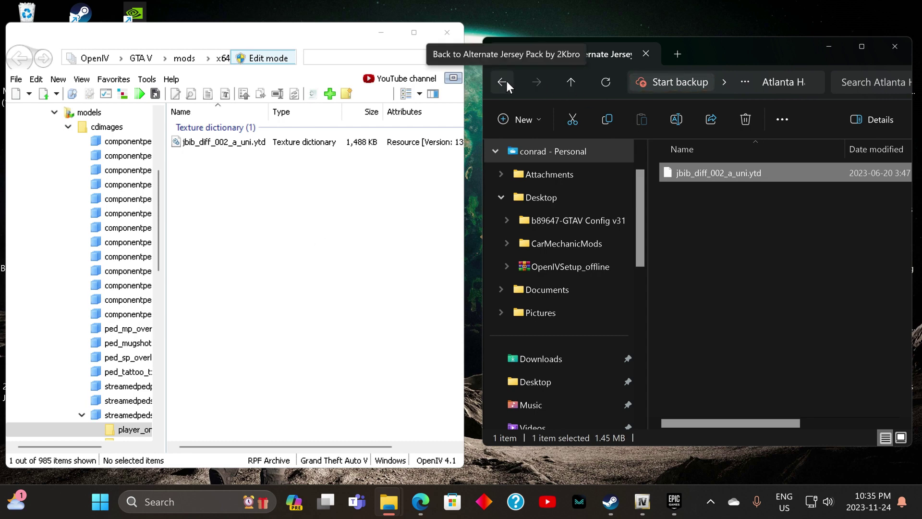
- Minimize the open windows and launch Grand Theft Auto V from the Epic Games Launcher library
{"action": "left_click", "coordinate": [389, 501]}
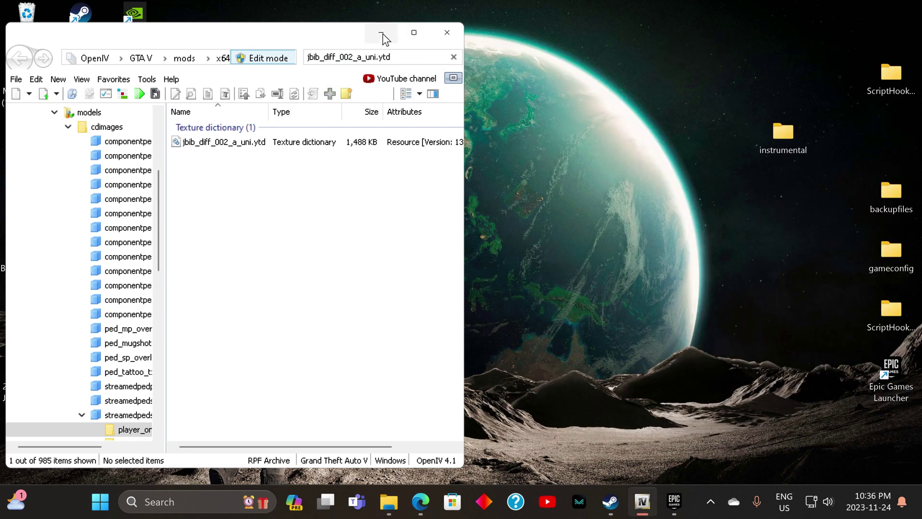
{"action": "left_click", "coordinate": [383, 36]}
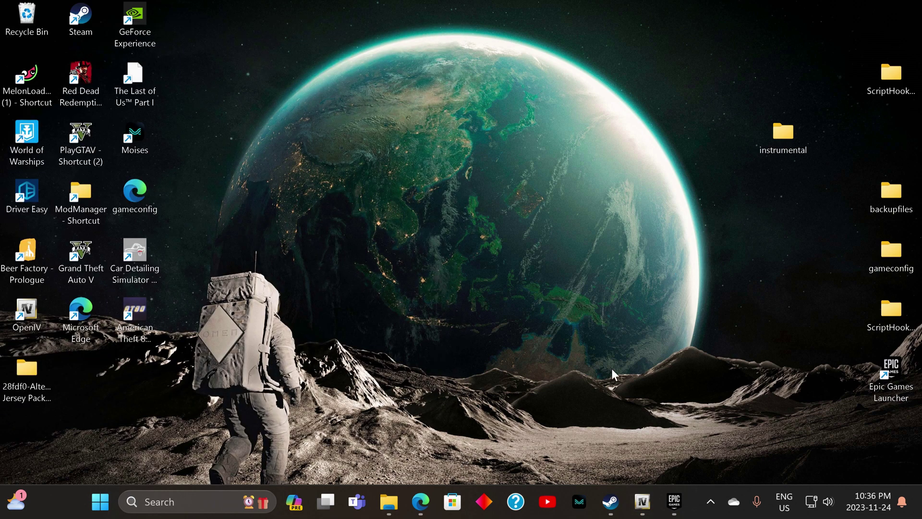
{"action": "left_click", "coordinate": [674, 502]}
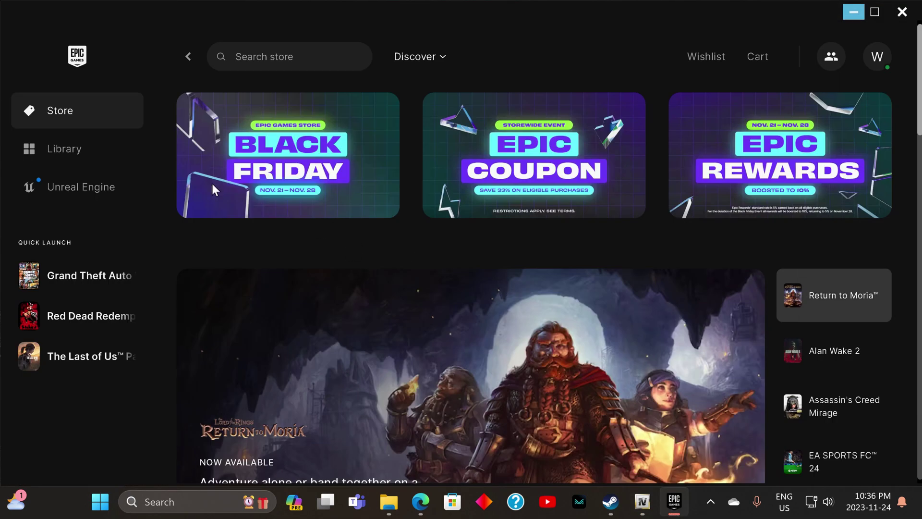
{"action": "left_click", "coordinate": [78, 148]}
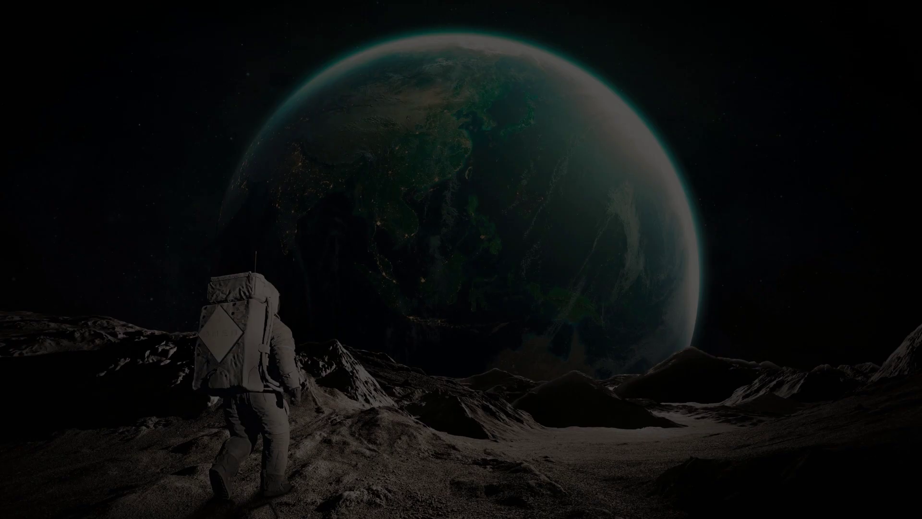
{"action": "left_click", "coordinate": [415, 370]}
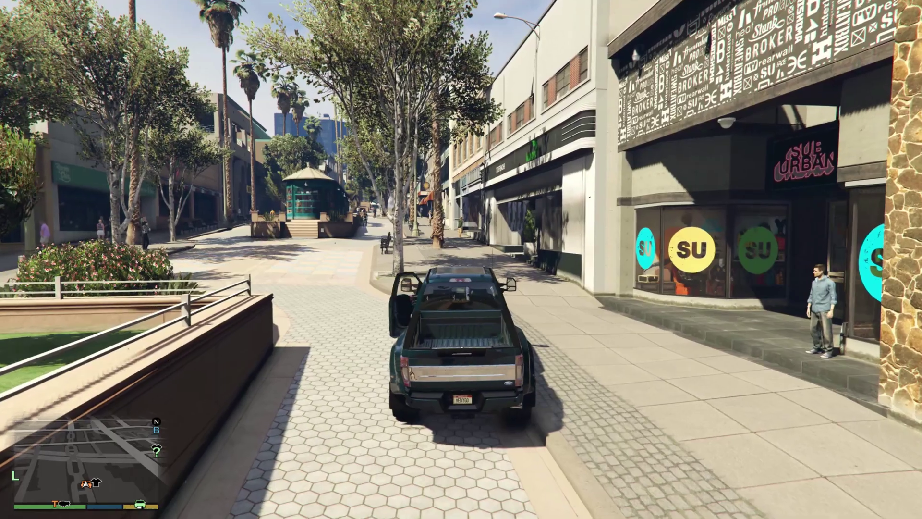
{"action": "key", "text": "f"}
{"action": "key", "text": "w"}
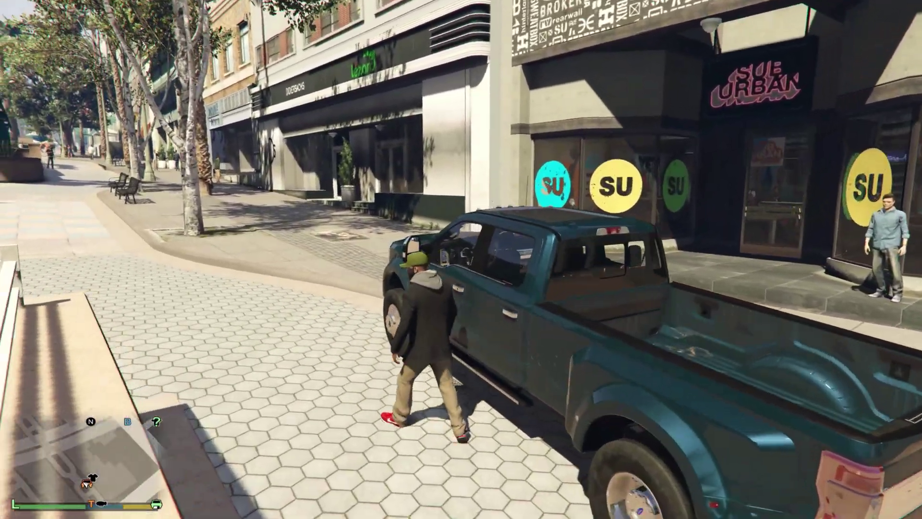
{"action": "key", "text": "w"}
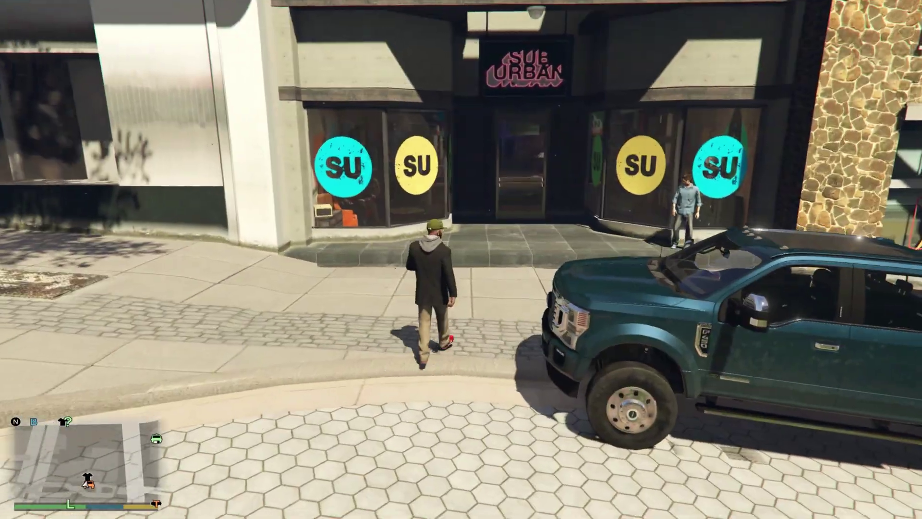
{"action": "key", "text": "w"}
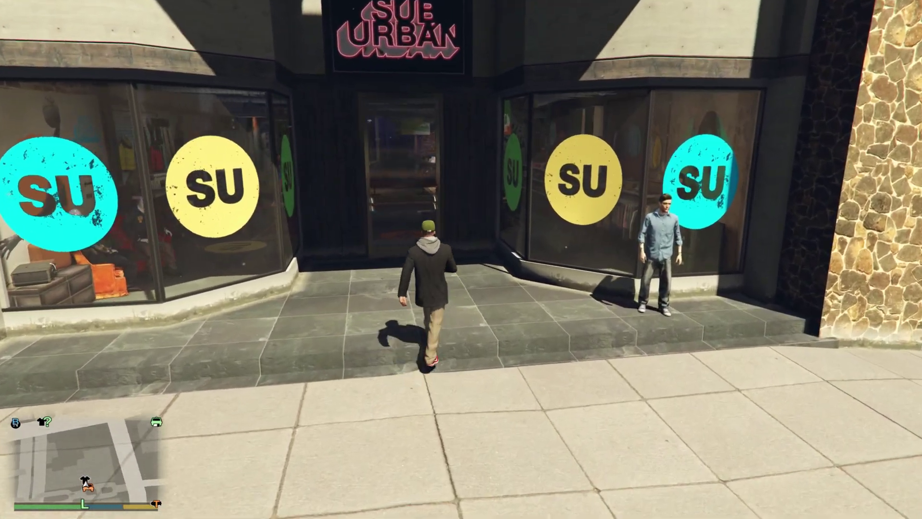
{"action": "key", "text": "w"}
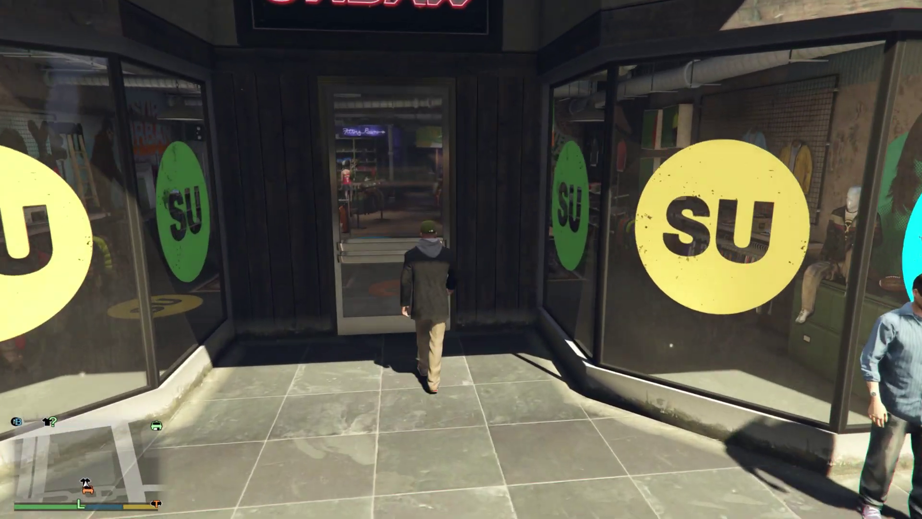
{"action": "key", "text": "w"}
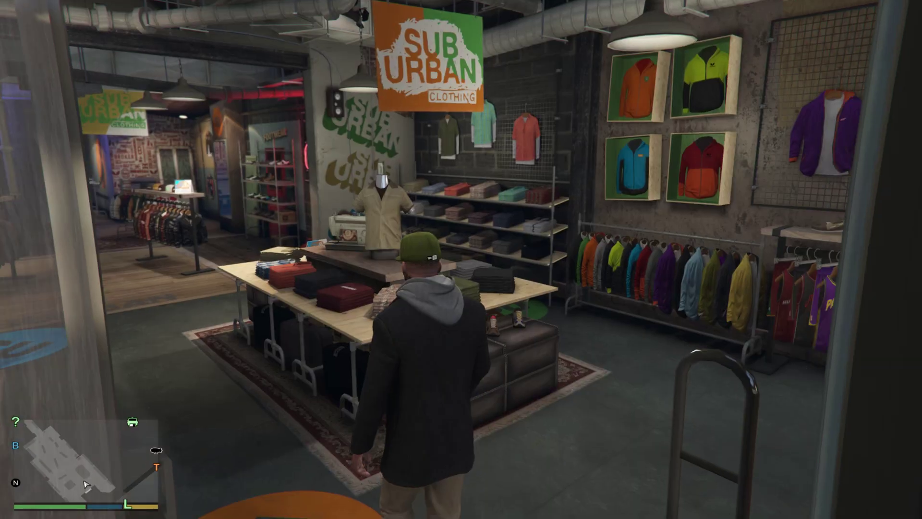
{"action": "key", "text": "w"}
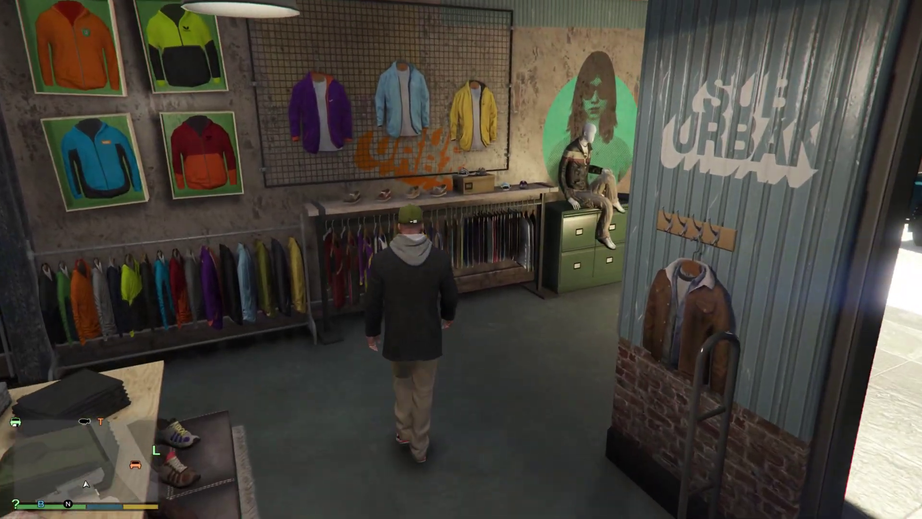
- Browse the Suburban store's tops and shorts rack and preview the shorts from LOB Pale Blue back to LS Panic Yellow
{"action": "key", "text": "e"}
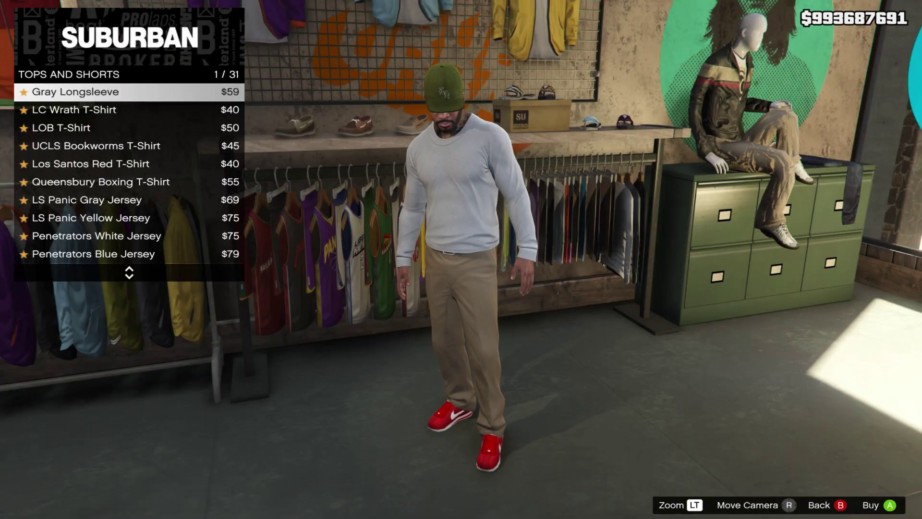
{"action": "key", "text": "Down"}
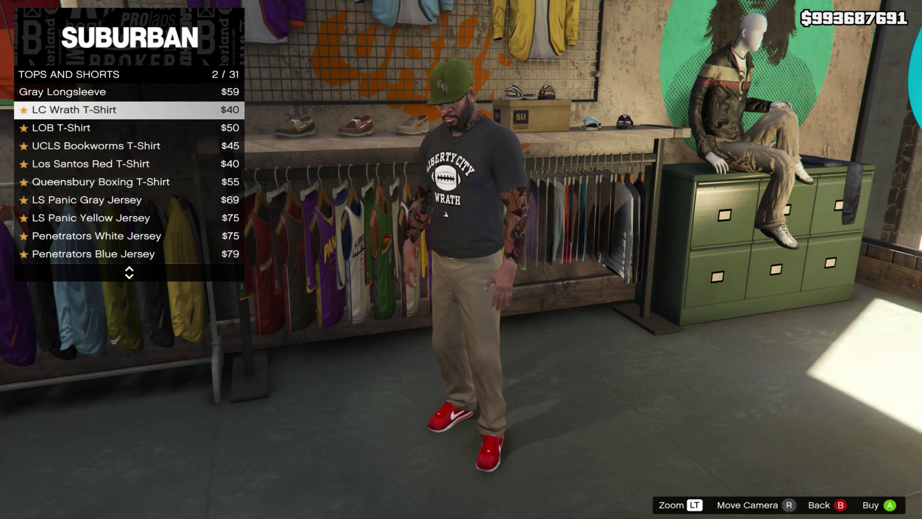
{"action": "key", "text": "Up"}
{"action": "key", "text": "Up"}
{"action": "key", "text": "Up"}
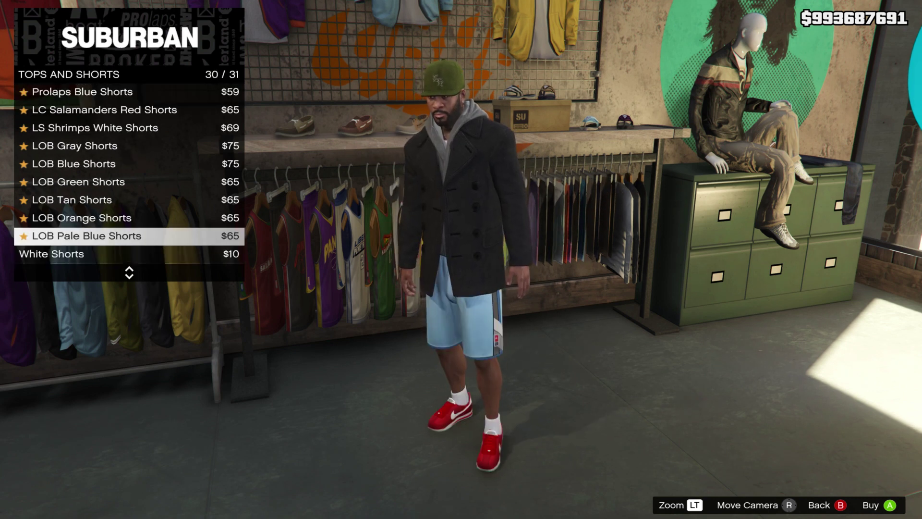
{"action": "key", "text": "Down"}
{"action": "key", "text": "Up"}
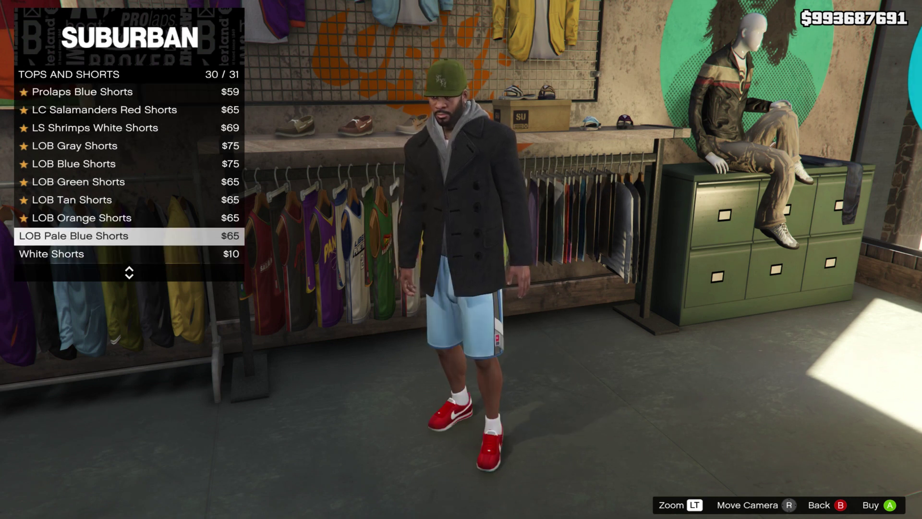
{"action": "key", "text": "Up"}
{"action": "key", "text": "Up"}
{"action": "key", "text": "Up"}
{"action": "key", "text": "Up"}
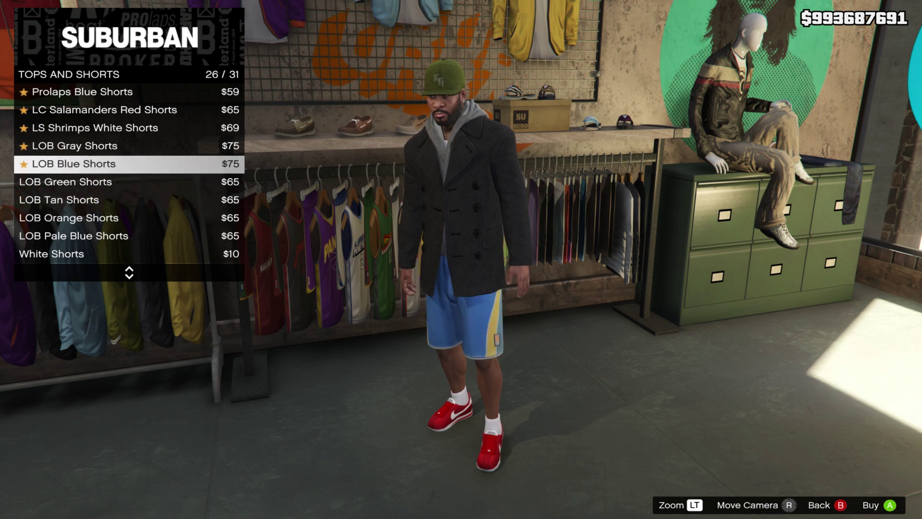
{"action": "key", "text": "Up"}
{"action": "key", "text": "Up"}
{"action": "key", "text": "Up"}
{"action": "key", "text": "Up"}
{"action": "key", "text": "Up"}
{"action": "key", "text": "Up"}
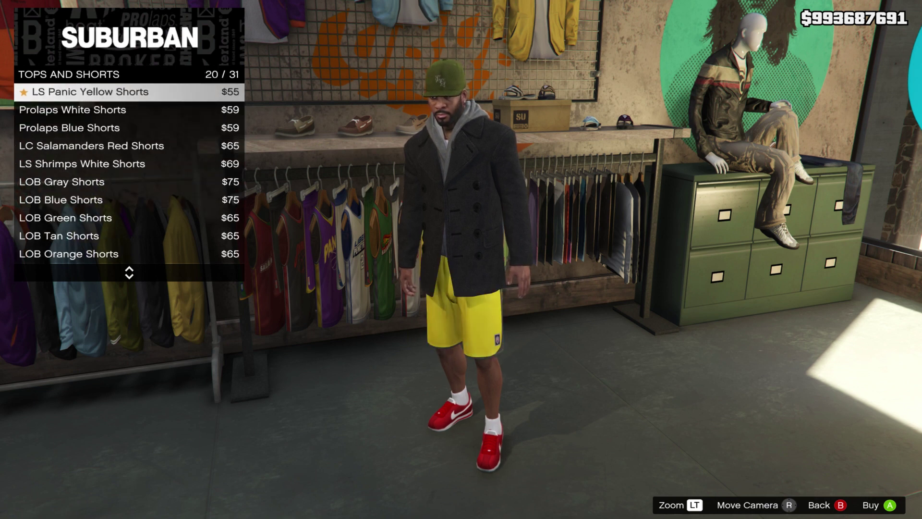
- Find the basketball jerseys on the tops and shorts rack and buy the LS Shrimps White Jersey
{"action": "key", "text": "Up"}
{"action": "key", "text": "Up"}
{"action": "key", "text": "Up"}
{"action": "key", "text": "Up"}
{"action": "key", "text": "Up"}
{"action": "key", "text": "Up"}
{"action": "key", "text": "Up"}
{"action": "key", "text": "Up"}
{"action": "key", "text": "Up"}
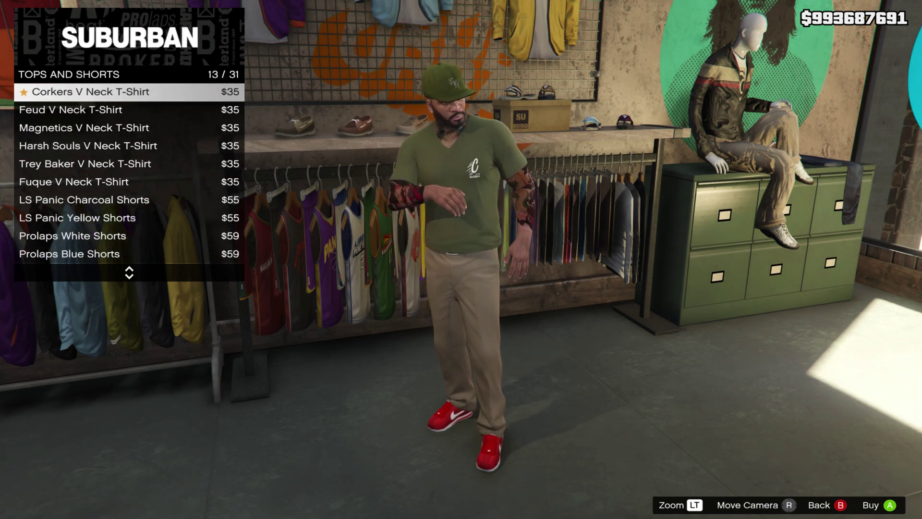
{"action": "key", "text": "Down"}
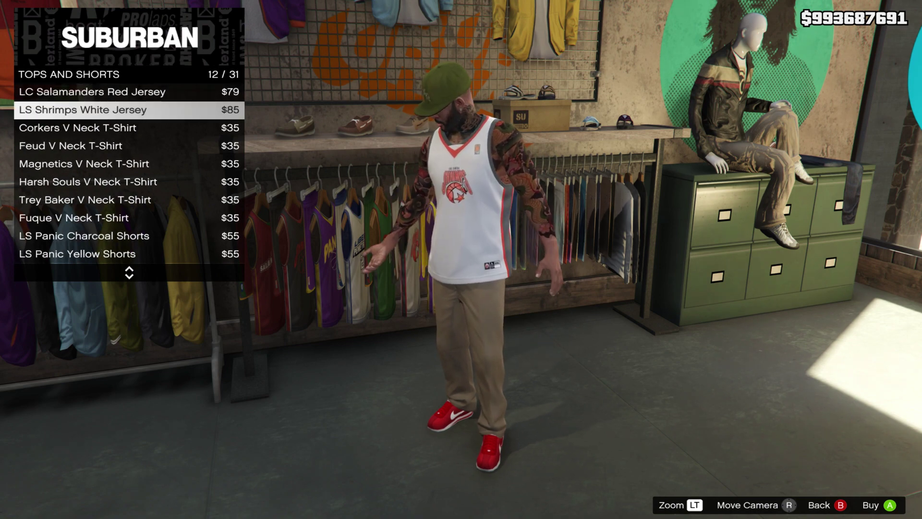
{"action": "key", "text": "Return"}
- Buy the LC Salamanders Red Jersey and the Penetrators Blue Jersey for Franklin
{"action": "key", "text": "Up"}
{"action": "key", "text": "Return"}
{"action": "key", "text": "Up"}
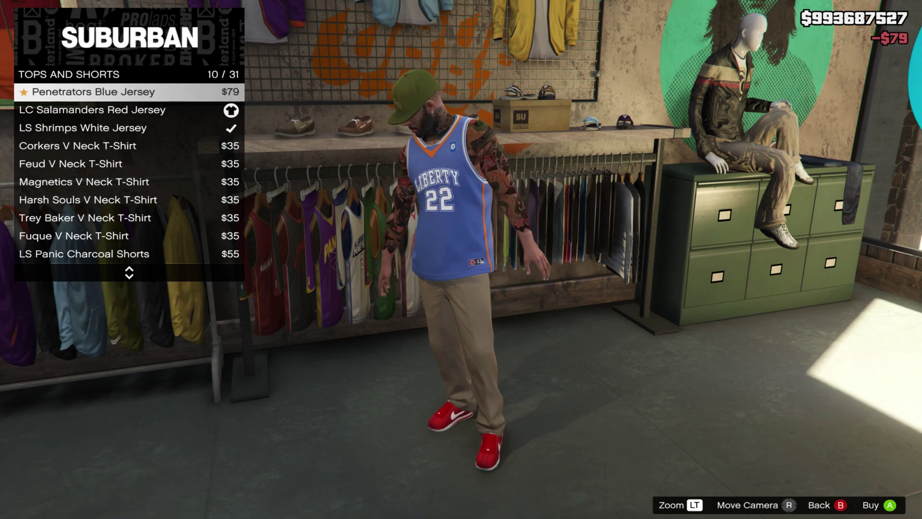
{"action": "key", "text": "Return"}
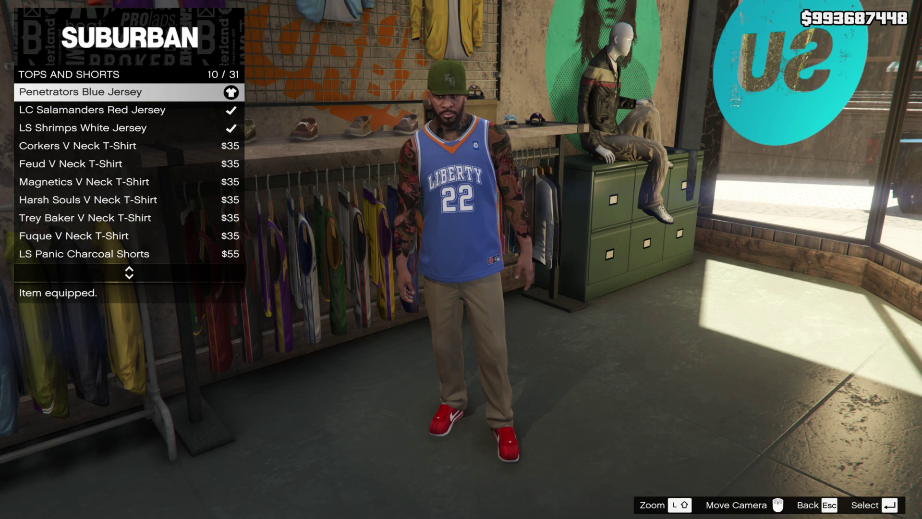
- Preview the Penetrators White and LS Panic Yellow jerseys on Franklin without buying them, and leave the shop's clothing list
{"action": "key", "text": "Up"}
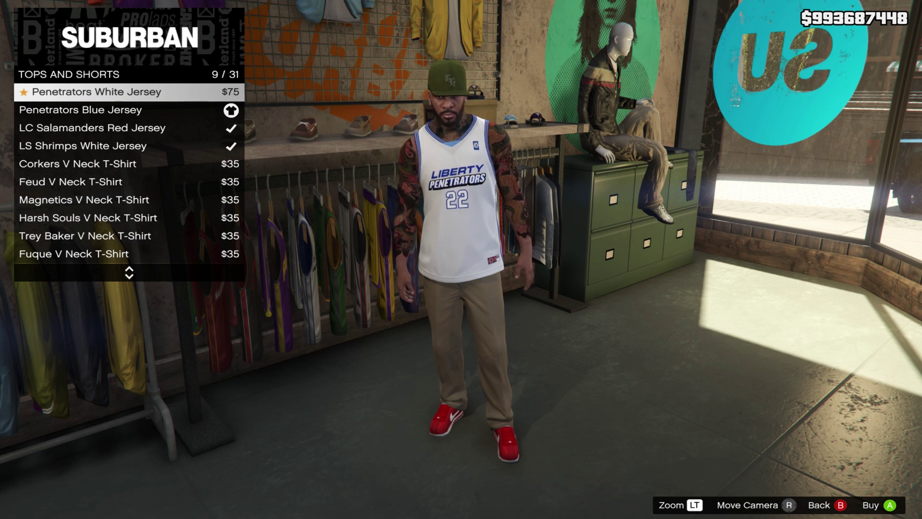
{"action": "key", "text": "Up"}
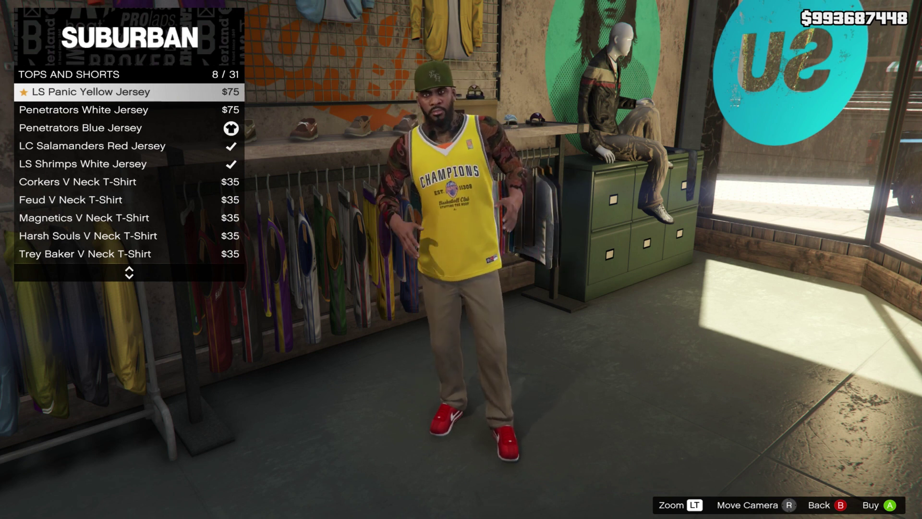
{"action": "key", "text": "Escape"}
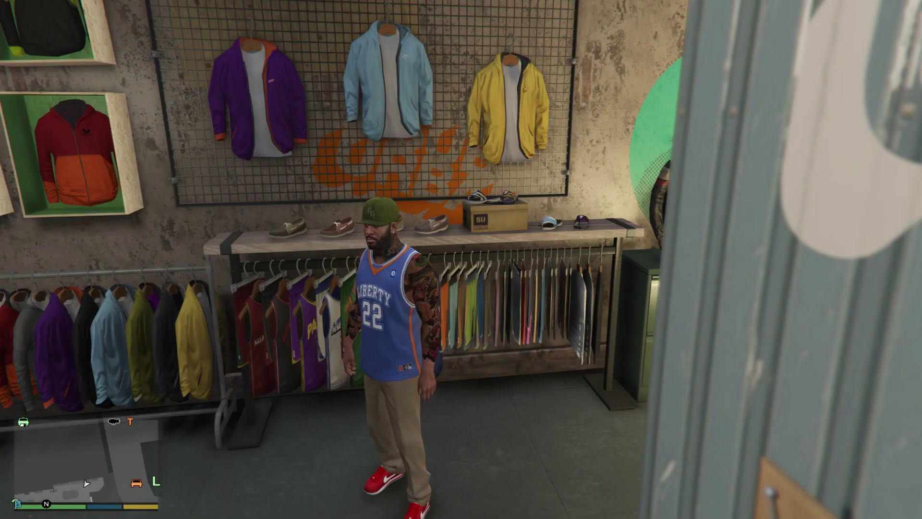